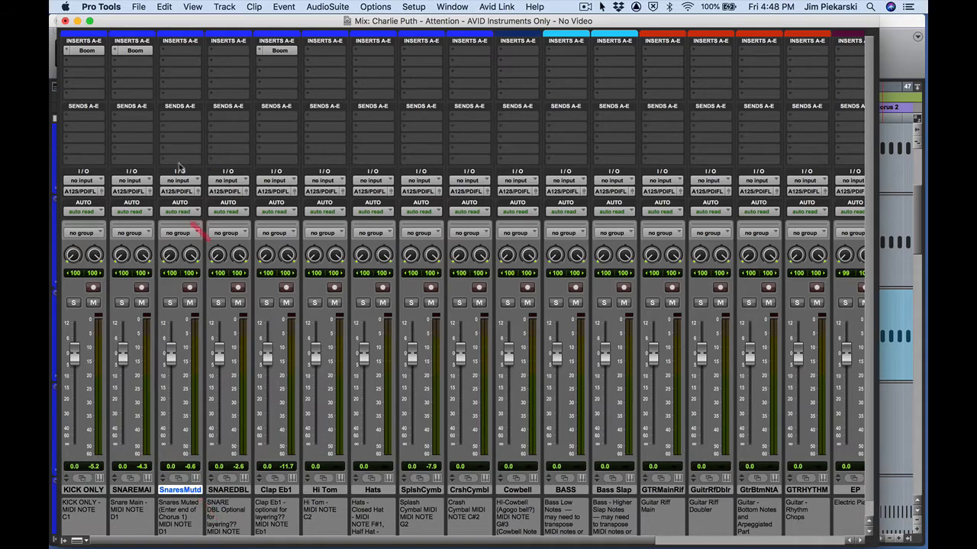
# - Insert the stereo Xpand!2 instrument as a multichannel plug-in on the Snares Muted track's first insert slot
pyautogui.click(164, 55)
pyautogui.moveTo(166, 54)
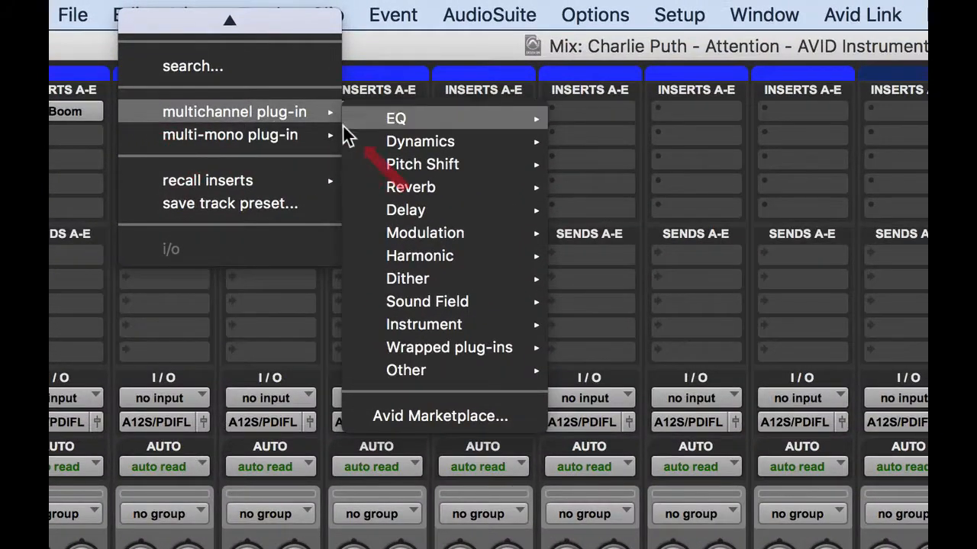
pyautogui.moveTo(443, 335)
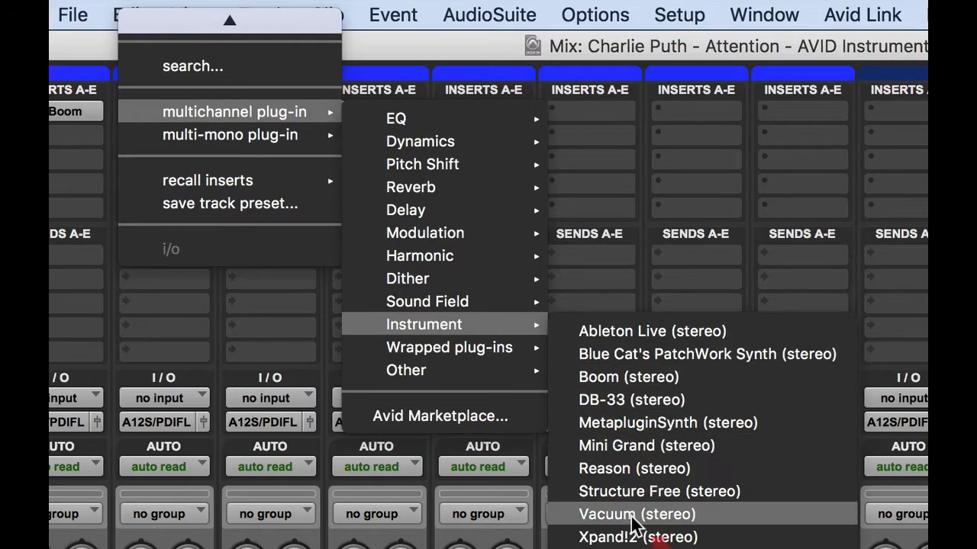
pyautogui.click(632, 538)
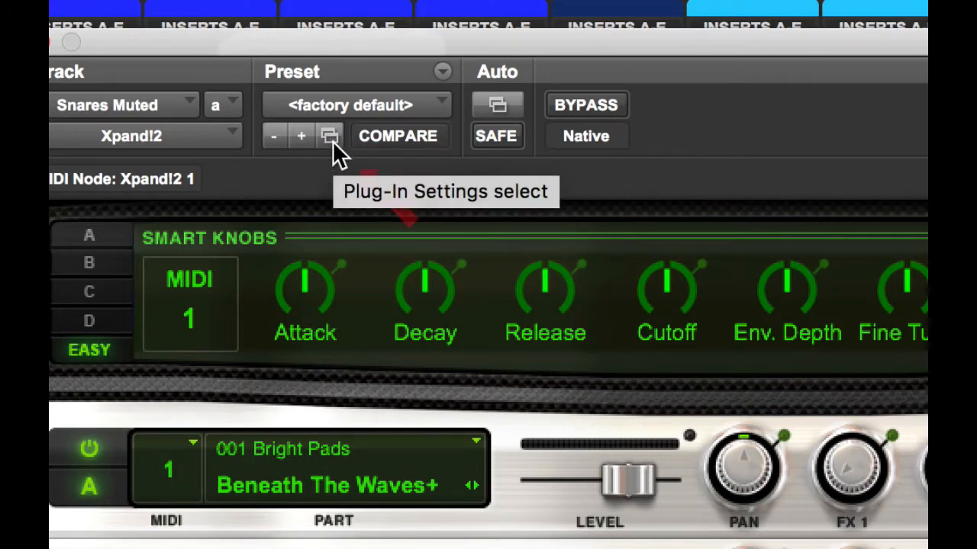
# - Load the +02 Pop Kit preset from Xpand!2's 26 Drums folder
pyautogui.click(330, 138)
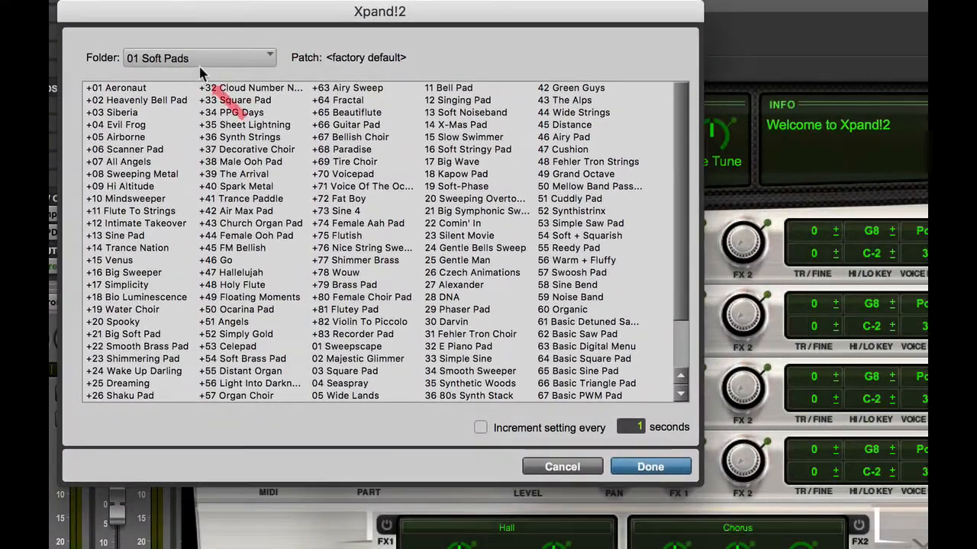
pyautogui.click(200, 58)
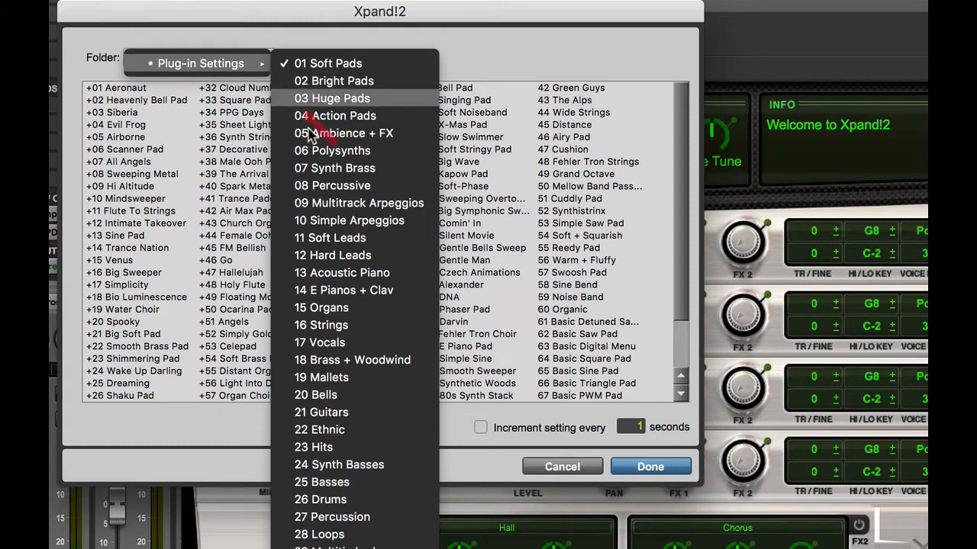
pyautogui.click(335, 505)
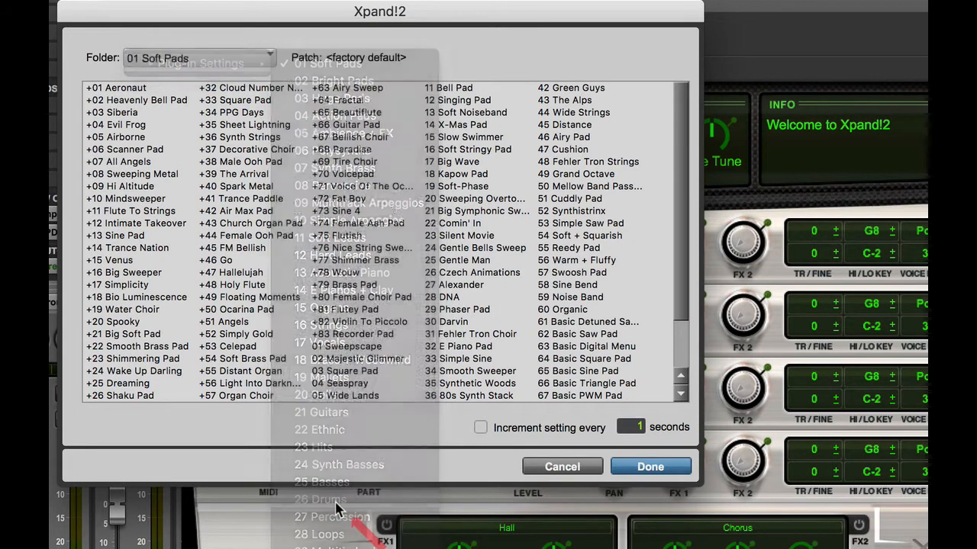
pyautogui.moveTo(270, 17); pyautogui.dragTo(316, 10)
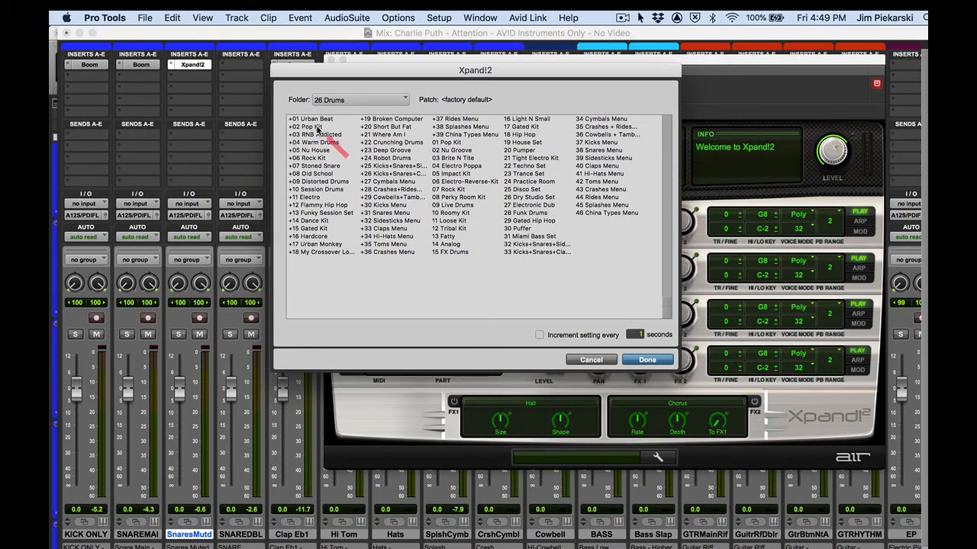
pyautogui.click(314, 127)
pyautogui.click(630, 359)
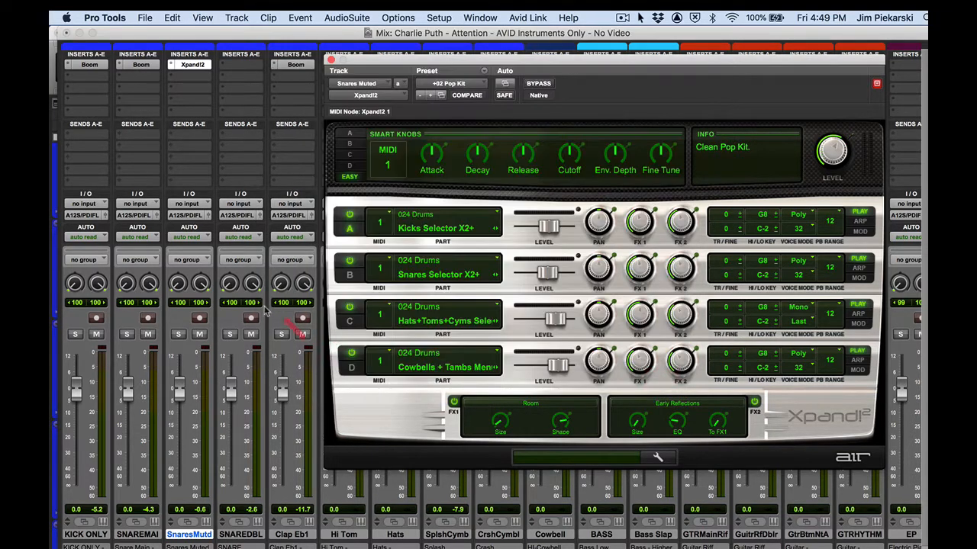
# - Toggle record arming on the Snares Muted track, and move the Xpand!2 window clear of the tracks in the Edit window
pyautogui.click(200, 319)
pyautogui.click(200, 319)
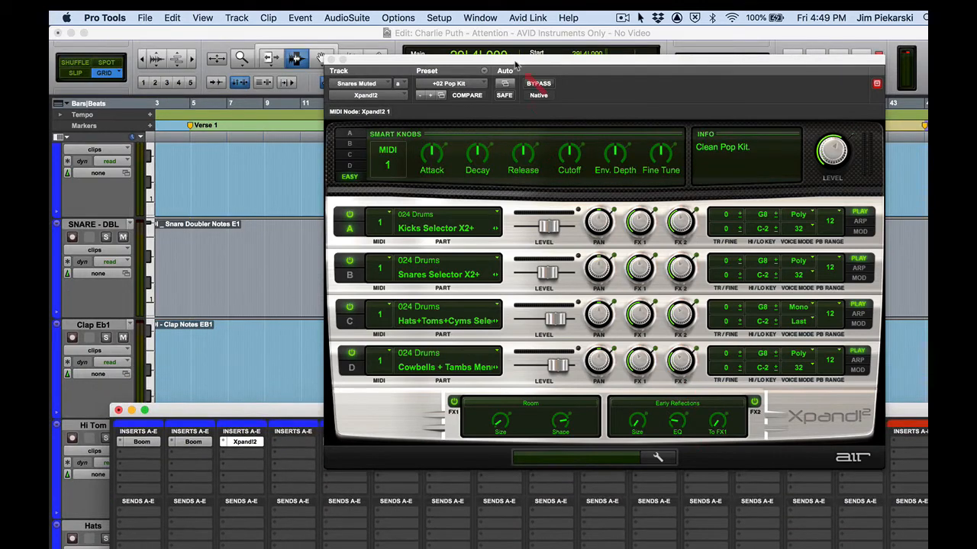
pyautogui.click(515, 62)
pyautogui.moveTo(578, 64); pyautogui.dragTo(618, 496)
pyautogui.click(302, 69)
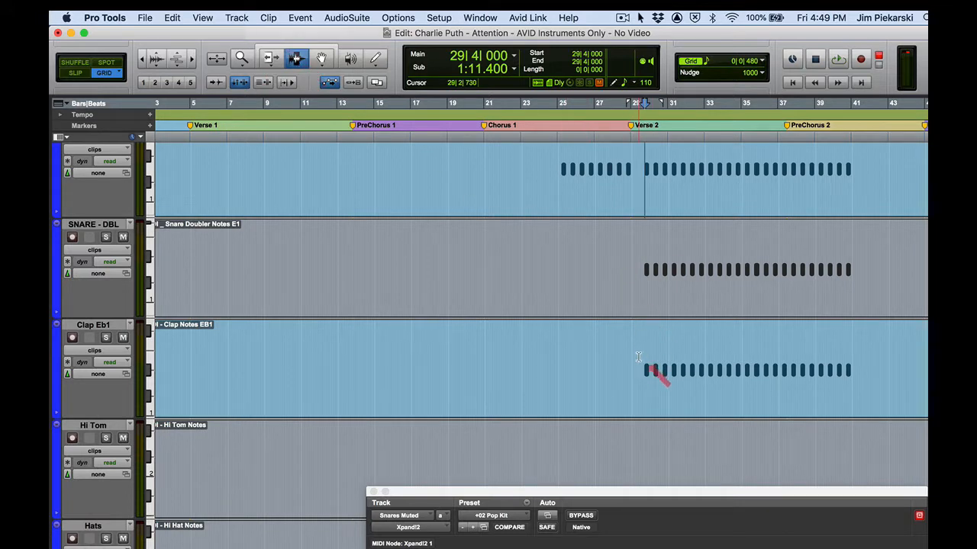
# - Select the muted snare notes from 25|1|480 to 29|2|000 and play the selection with Loop Playback
pyautogui.moveTo(562, 172); pyautogui.dragTo(634, 174)
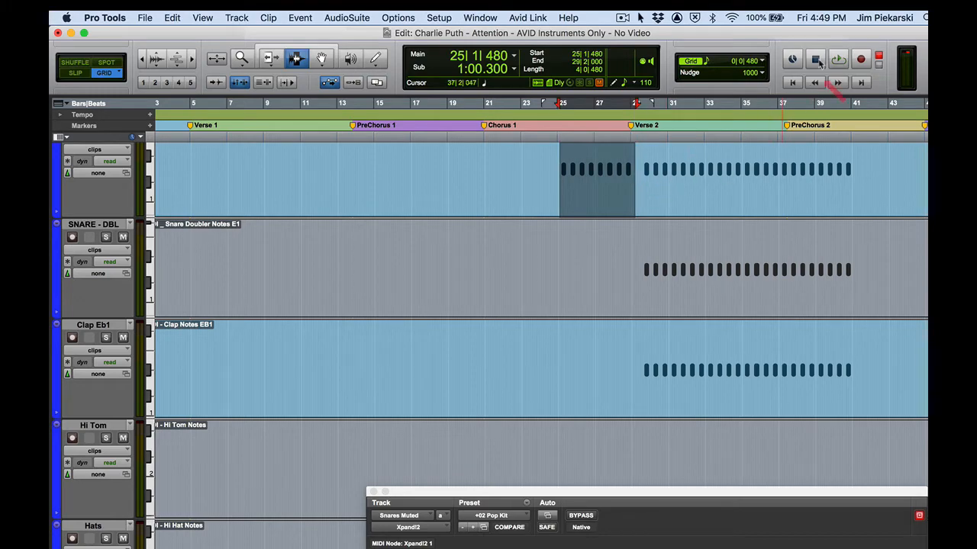
pyautogui.click(397, 17)
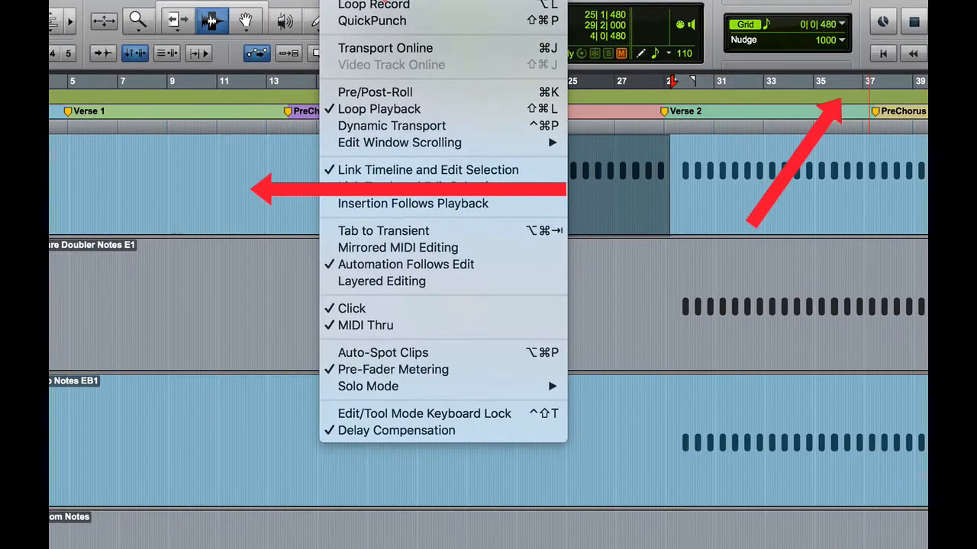
pyautogui.click(379, 109)
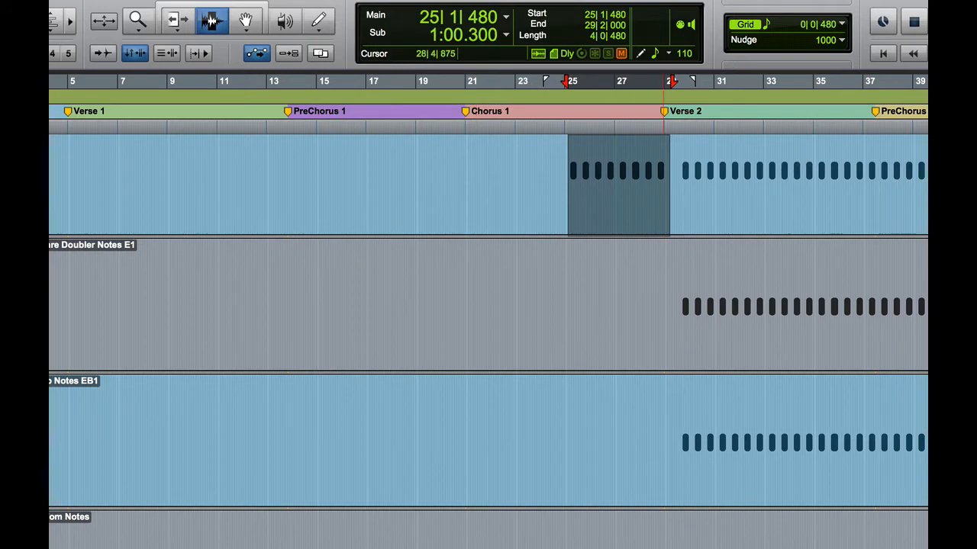
pyautogui.moveTo(661, 546); pyautogui.dragTo(501, 11)
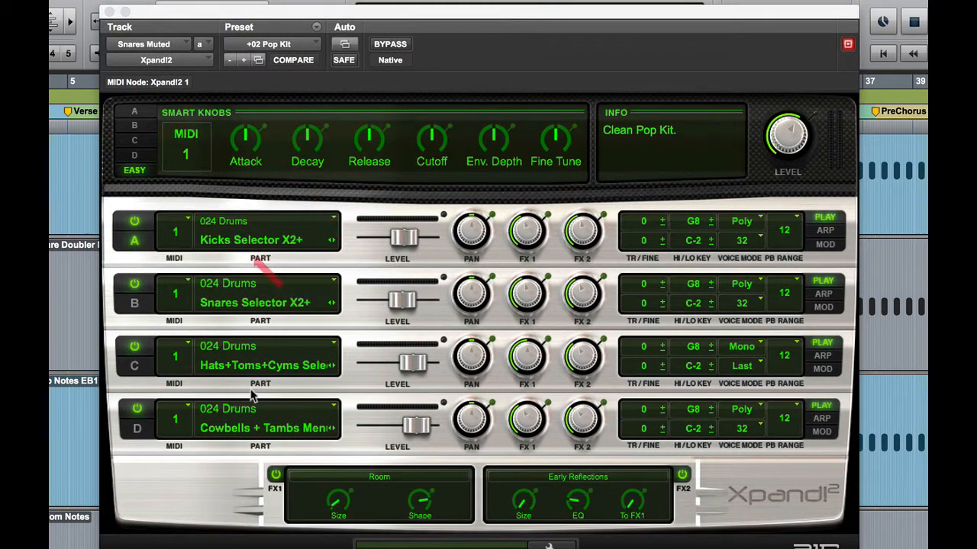
pyautogui.press('space')
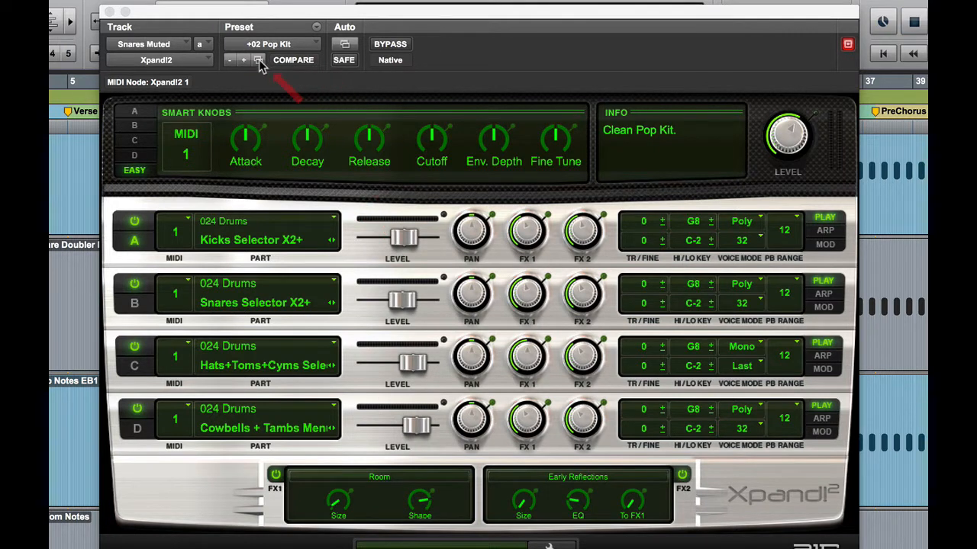
# - Audition the 26 Drums presets from +03 RNB Addicted through +11 Electro, and settle on +10 Session Drums
pyautogui.click(259, 61)
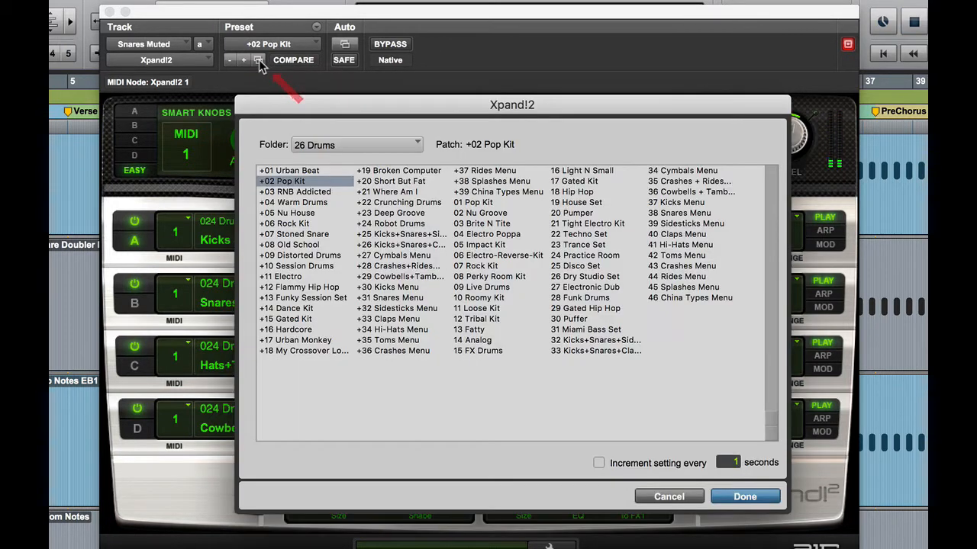
pyautogui.click(297, 192)
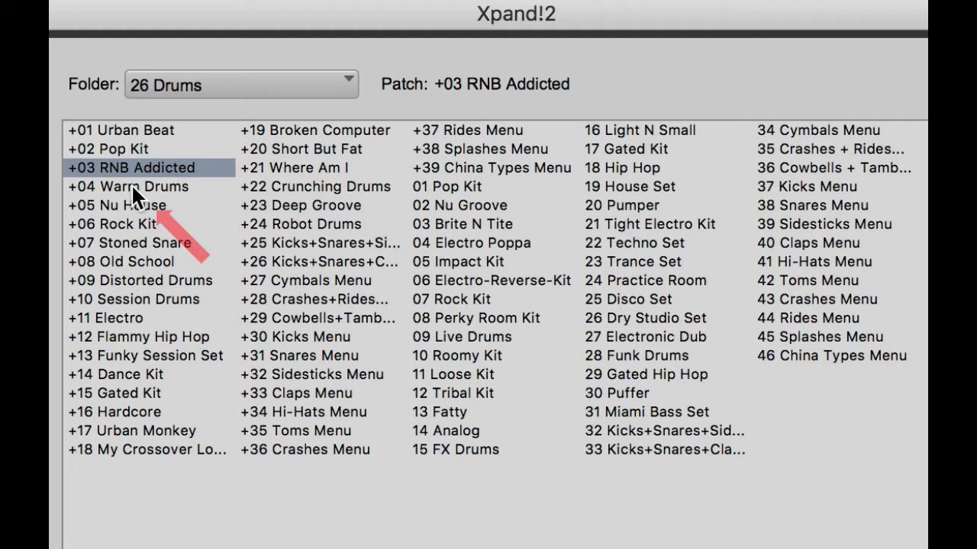
pyautogui.click(131, 185)
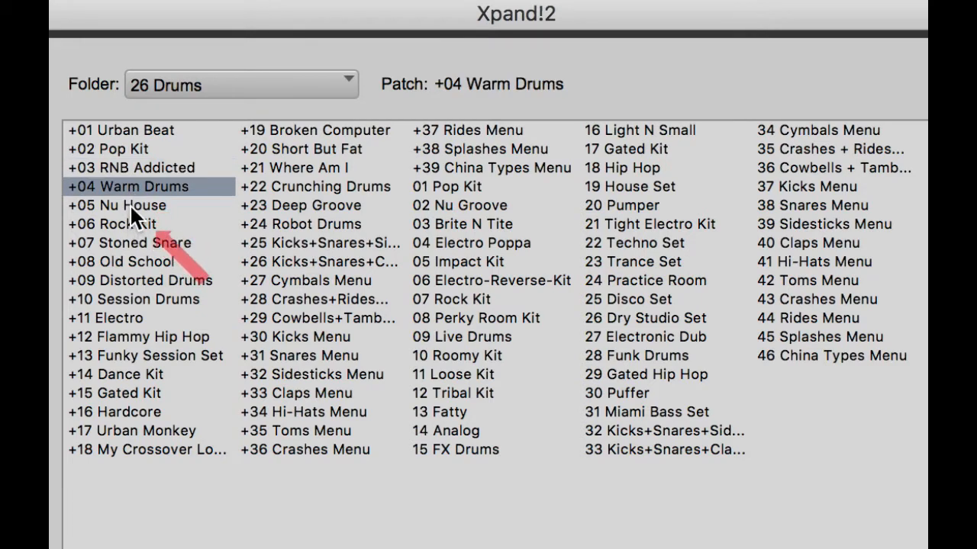
pyautogui.click(130, 206)
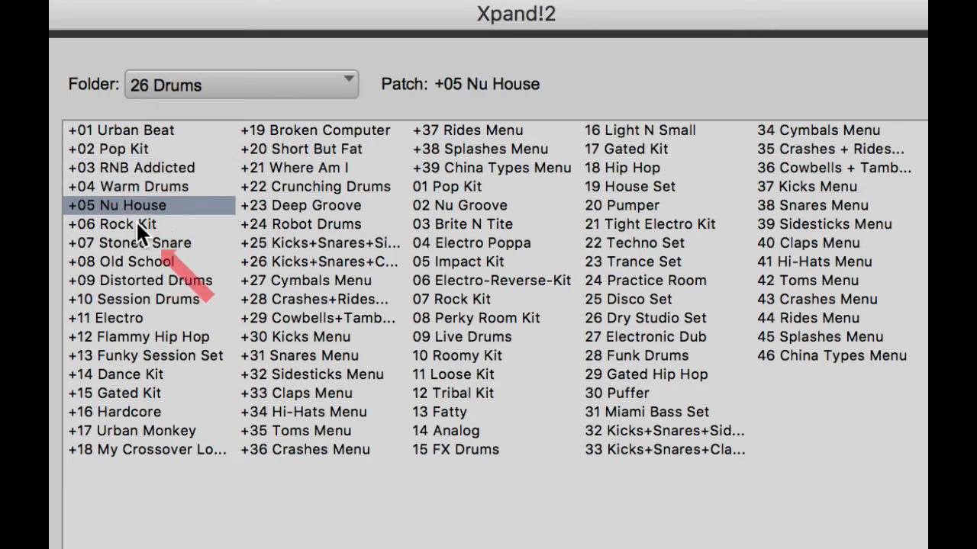
pyautogui.click(136, 222)
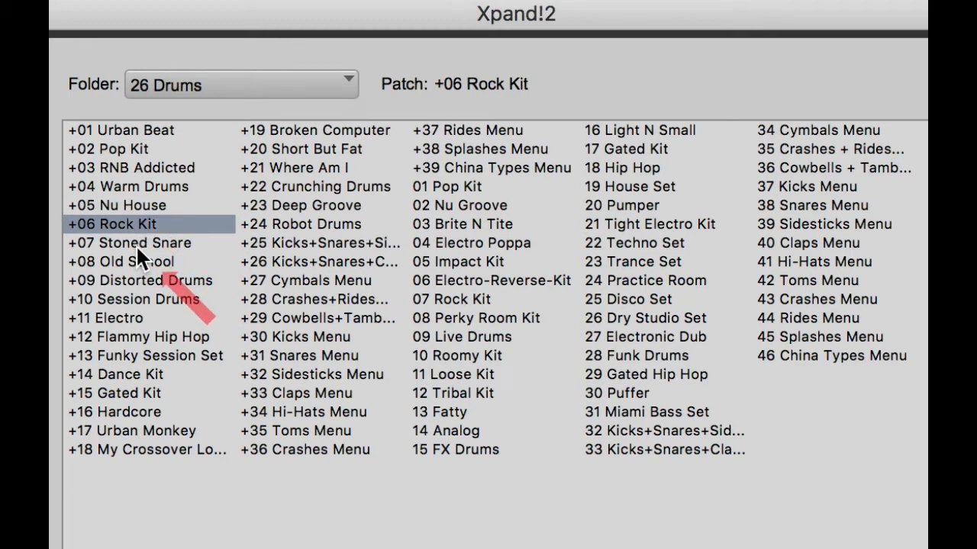
pyautogui.click(137, 244)
pyautogui.click(134, 260)
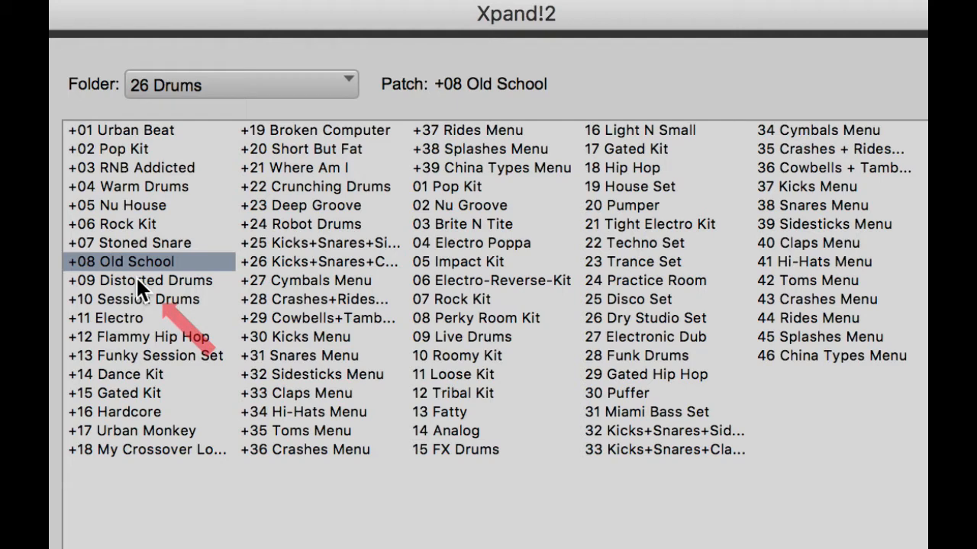
pyautogui.click(135, 279)
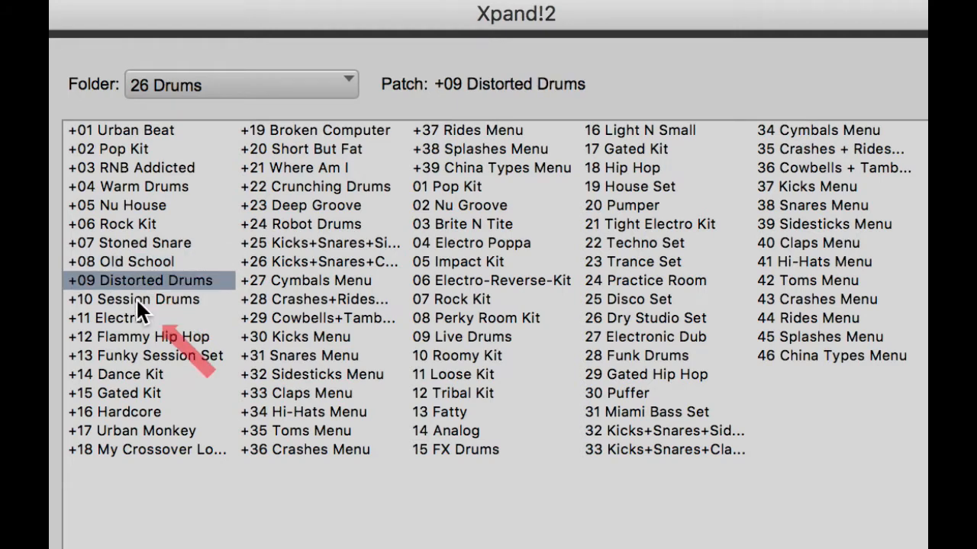
pyautogui.click(137, 298)
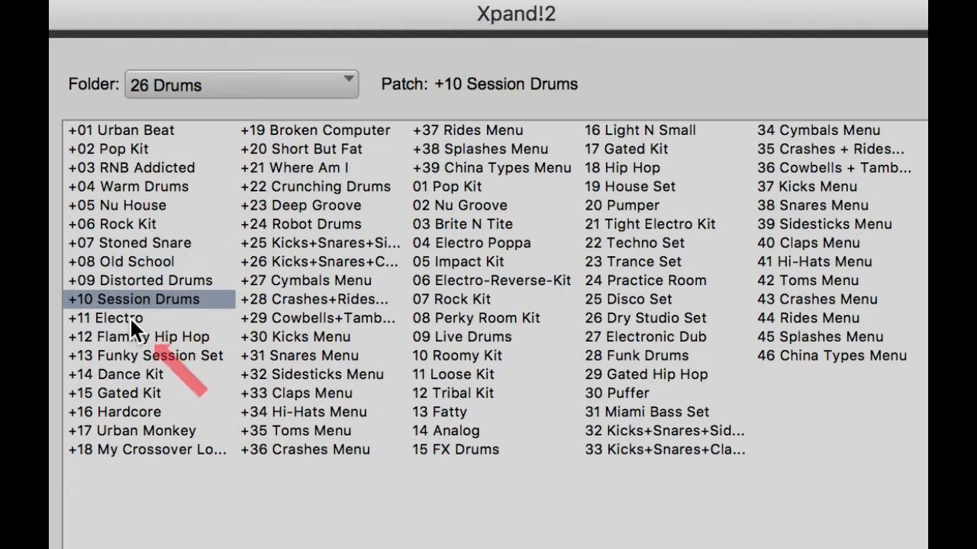
pyautogui.click(130, 316)
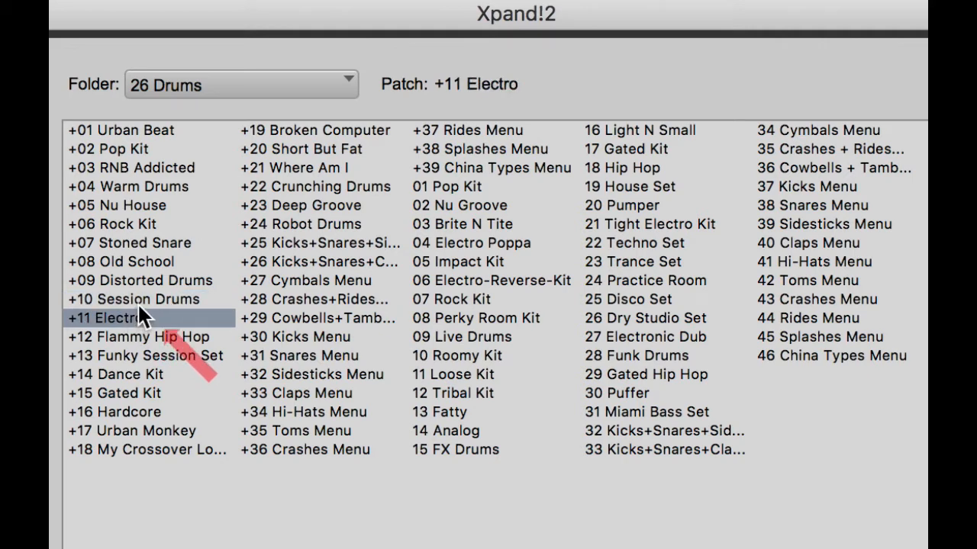
pyautogui.click(140, 300)
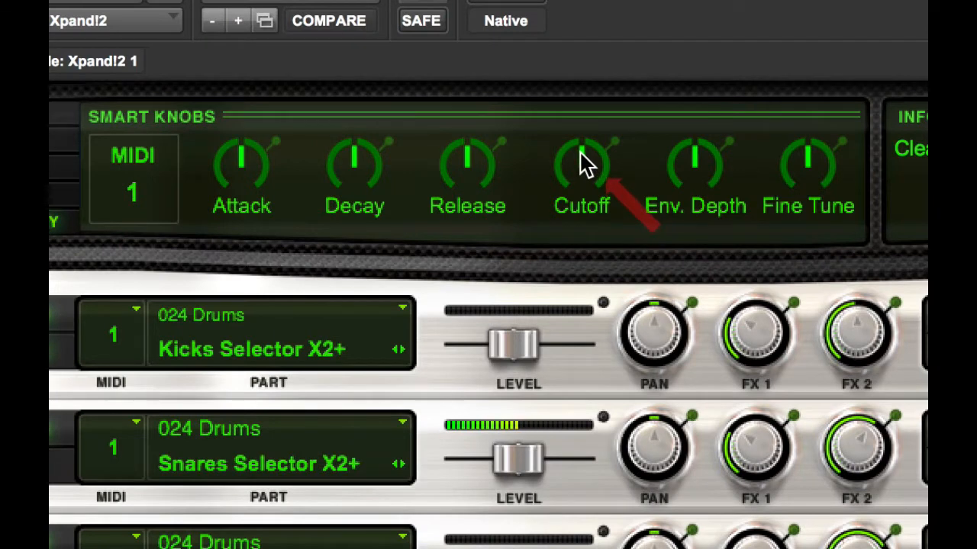
# - Turn down the Cutoff smart knob of the Snares Muted Xpand!2 during playback, and stop playback
pyautogui.moveTo(580, 152); pyautogui.dragTo(569, 227)
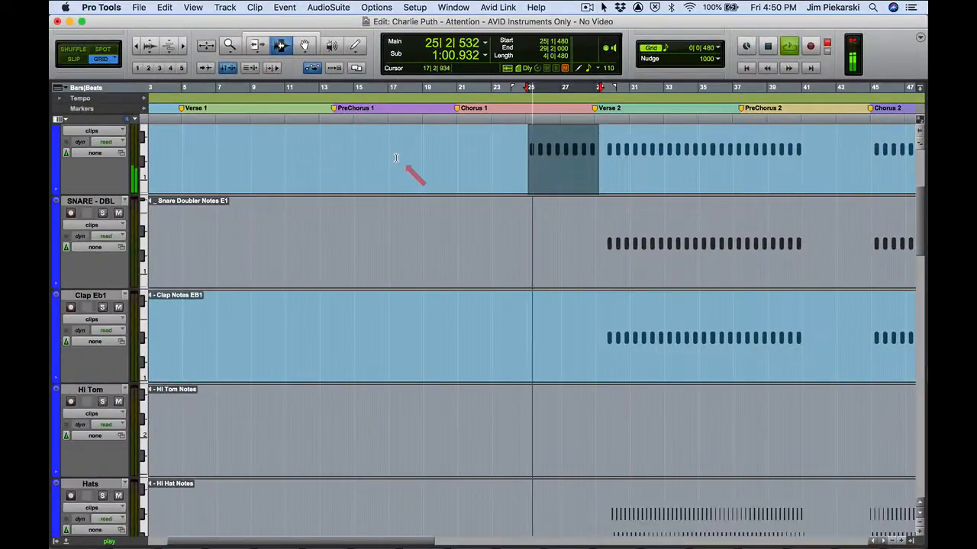
pyautogui.press('space')
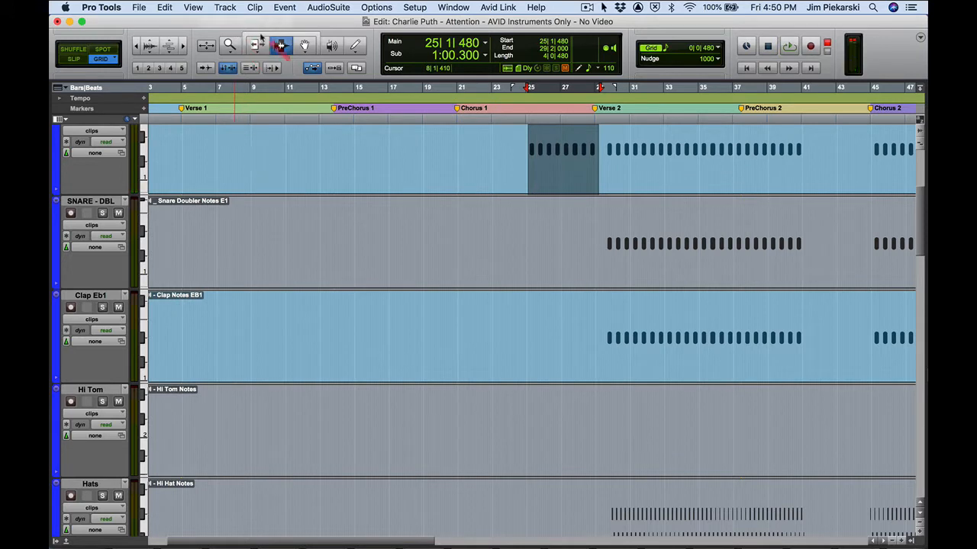
pyautogui.press('space')
pyautogui.press('space')
# - Copy the Xpand!2 insert with its settings from the Snares Muted track to the SNARE - DBL track in the Mix window
pyautogui.click(87, 203)
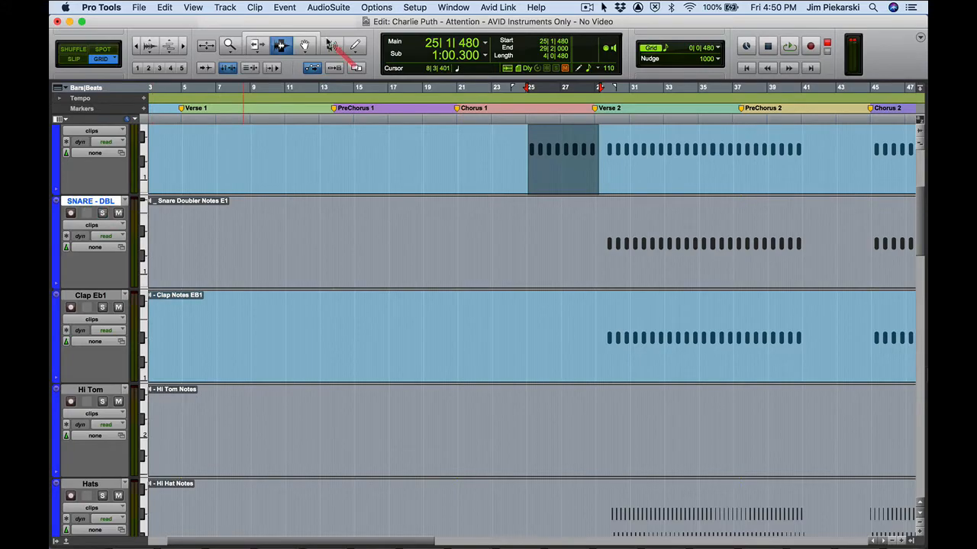
pyautogui.press('super+equal')
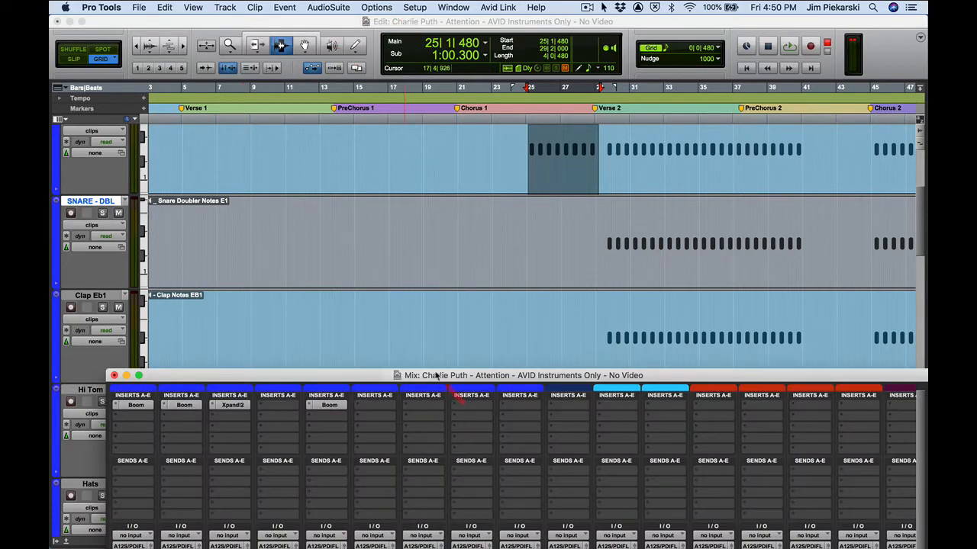
pyautogui.moveTo(437, 375); pyautogui.dragTo(449, 23)
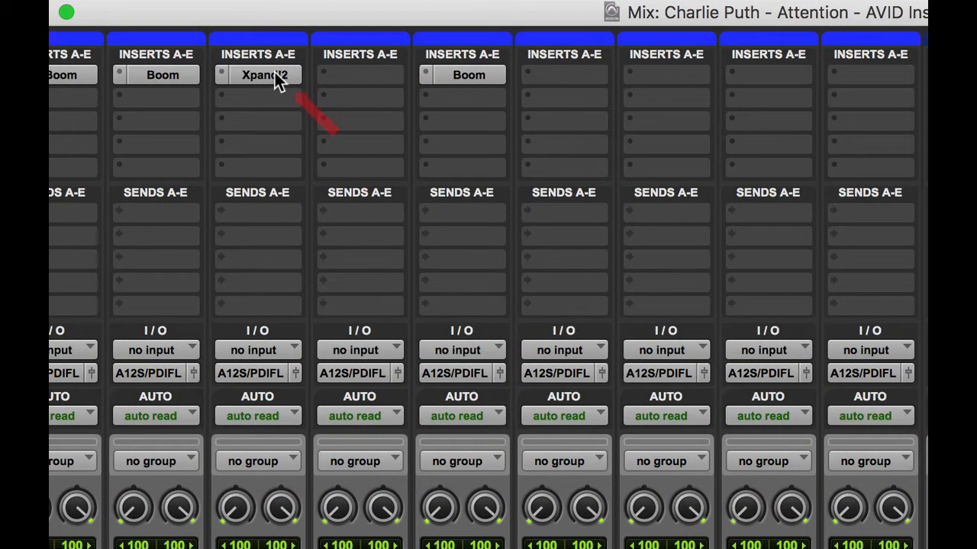
pyautogui.click(268, 76)
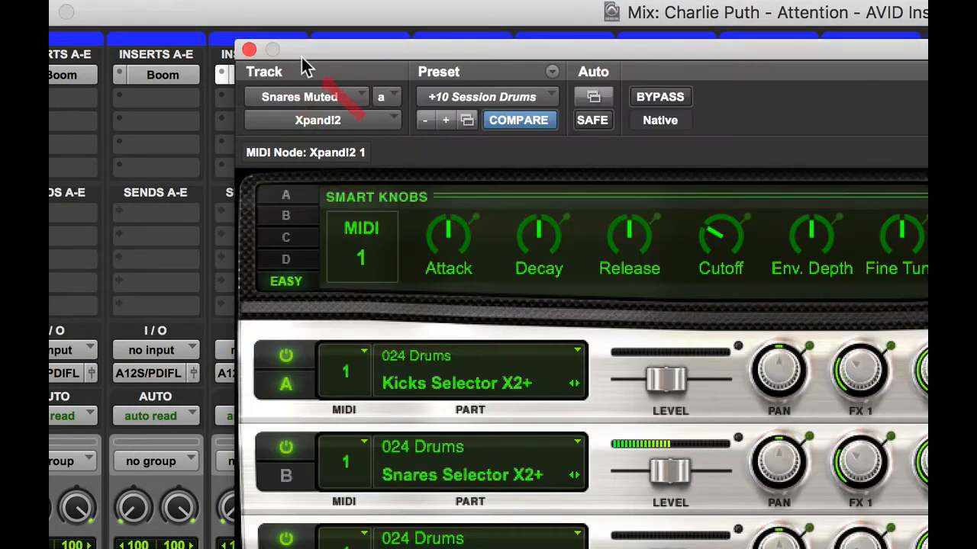
pyautogui.moveTo(301, 57); pyautogui.dragTo(615, 74)
pyautogui.moveTo(254, 78); pyautogui.dragTo(375, 77)
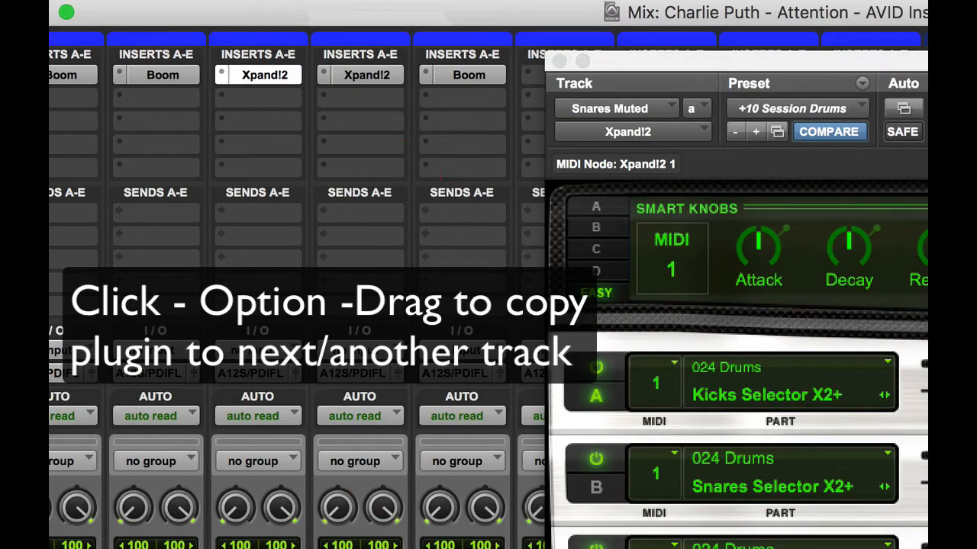
# - Open the copied Xpand!2 on the SNARE - DBL track and move its window fully into view
pyautogui.click(366, 76)
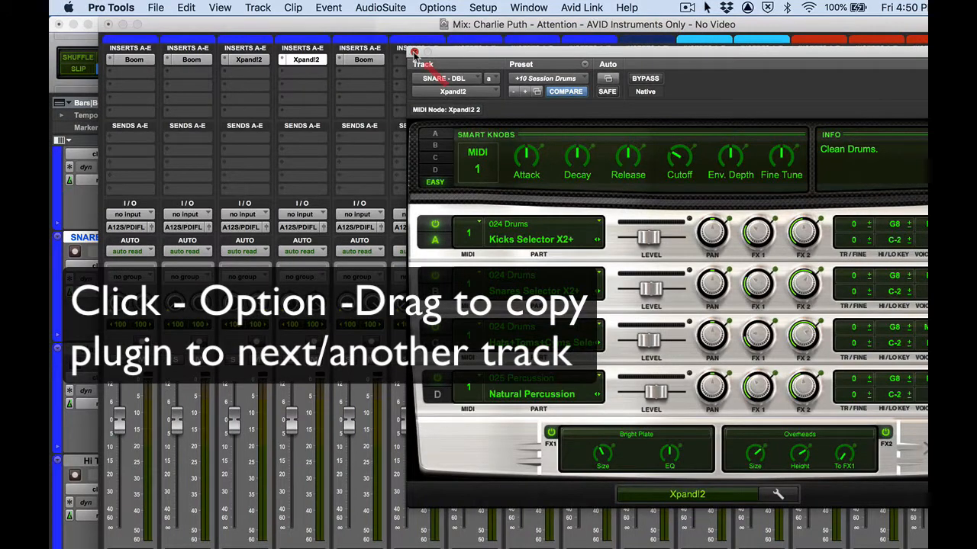
pyautogui.click(415, 52)
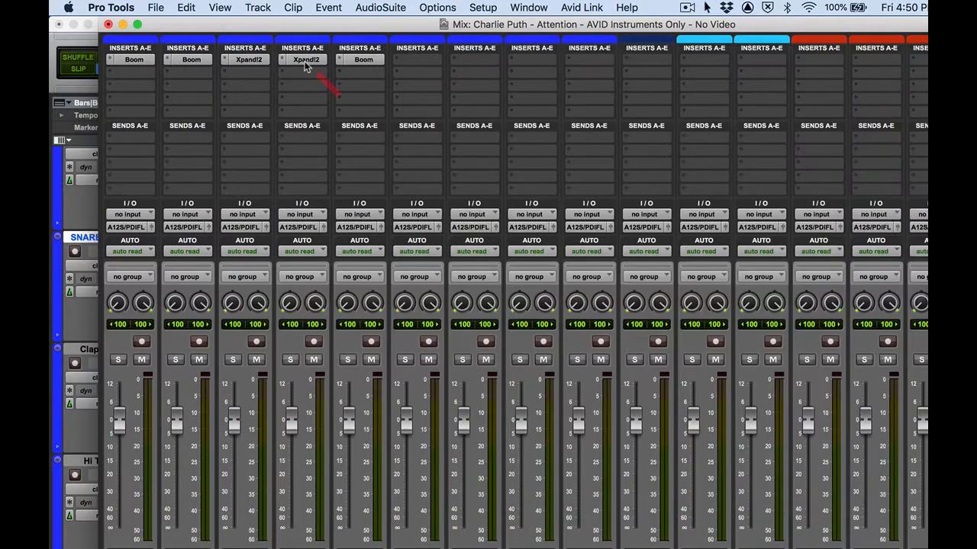
pyautogui.click(305, 62)
pyautogui.moveTo(535, 52); pyautogui.dragTo(336, 56)
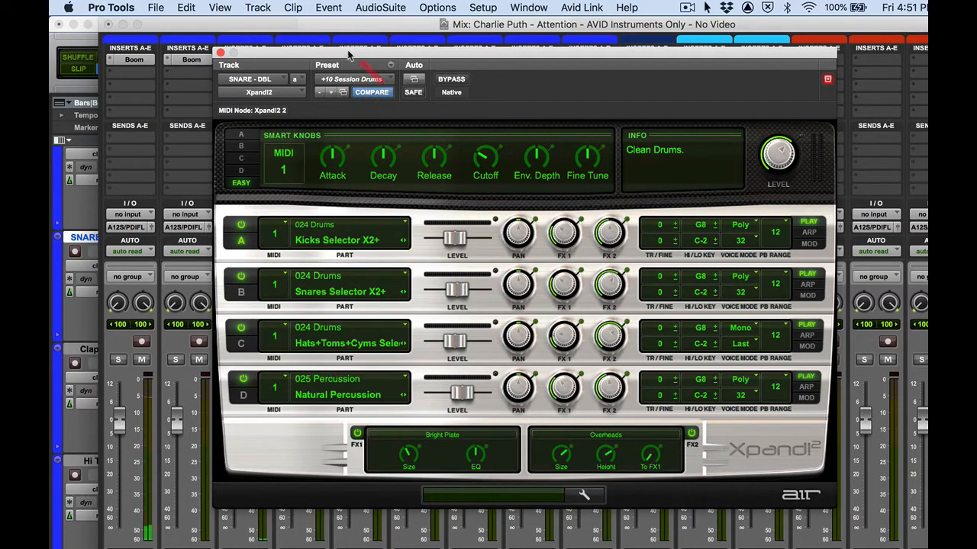
# - Close the Xpand!2 window, uncover the Edit window, and loop-play the SNARE - DBL notes from 29|4|000 to 33|3|000
pyautogui.click(221, 53)
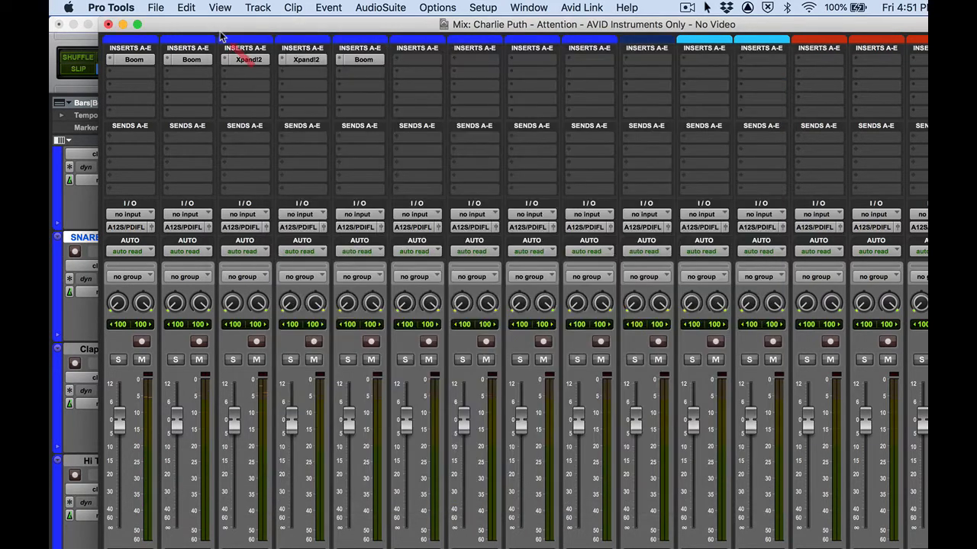
pyautogui.moveTo(260, 26); pyautogui.dragTo(372, 526)
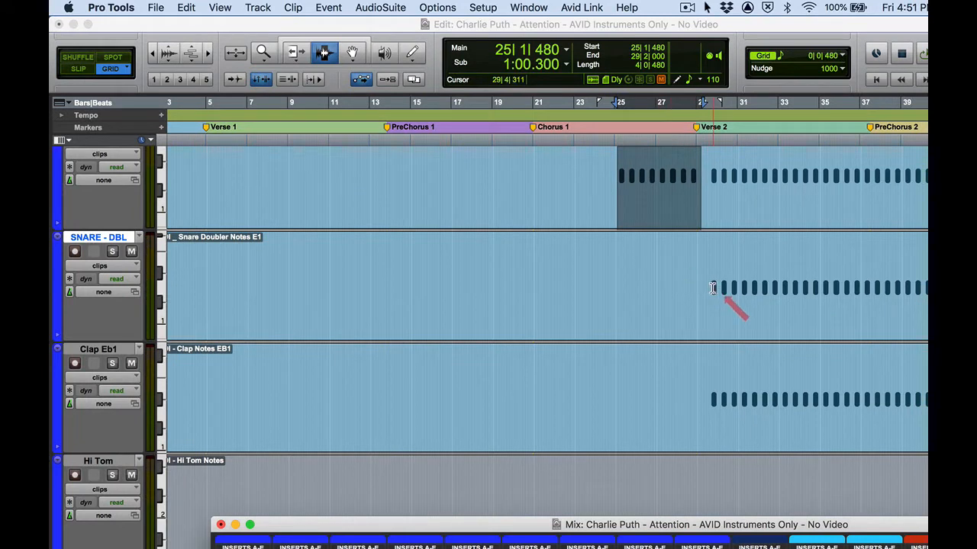
pyautogui.moveTo(711, 284); pyautogui.dragTo(787, 292)
pyautogui.press('space')
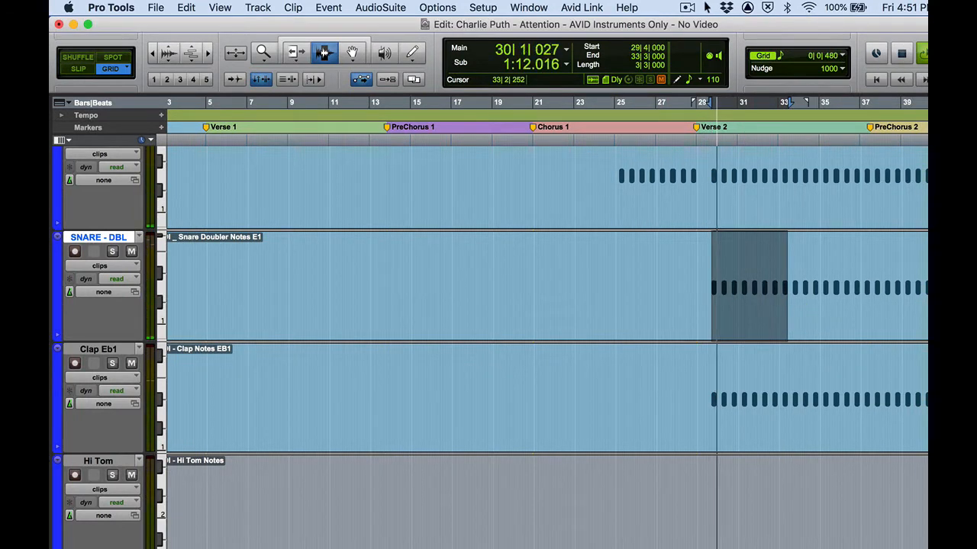
pyautogui.press('super+Tab')
pyautogui.press('super+Tab')
pyautogui.press('super+Tab')
pyautogui.press('super+Tab')
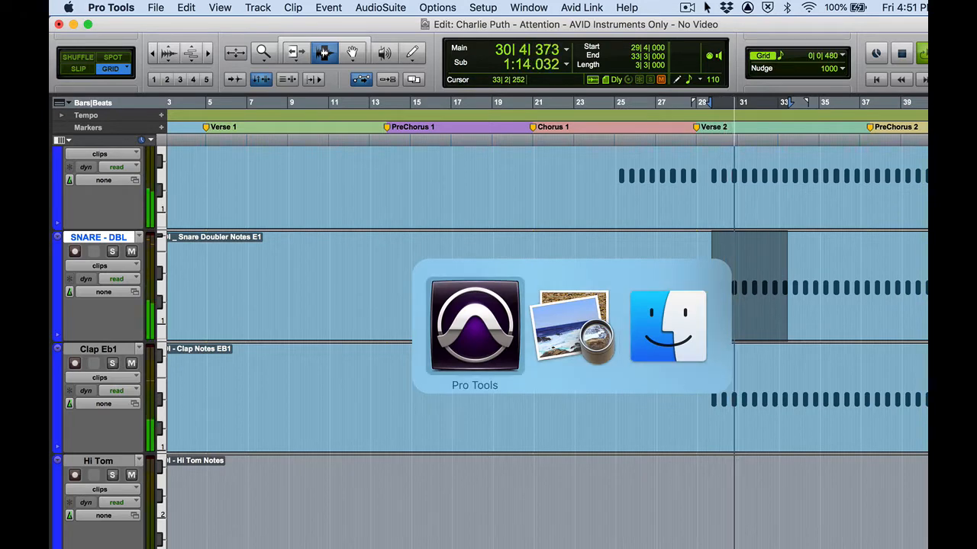
pyautogui.press('super+Tab')
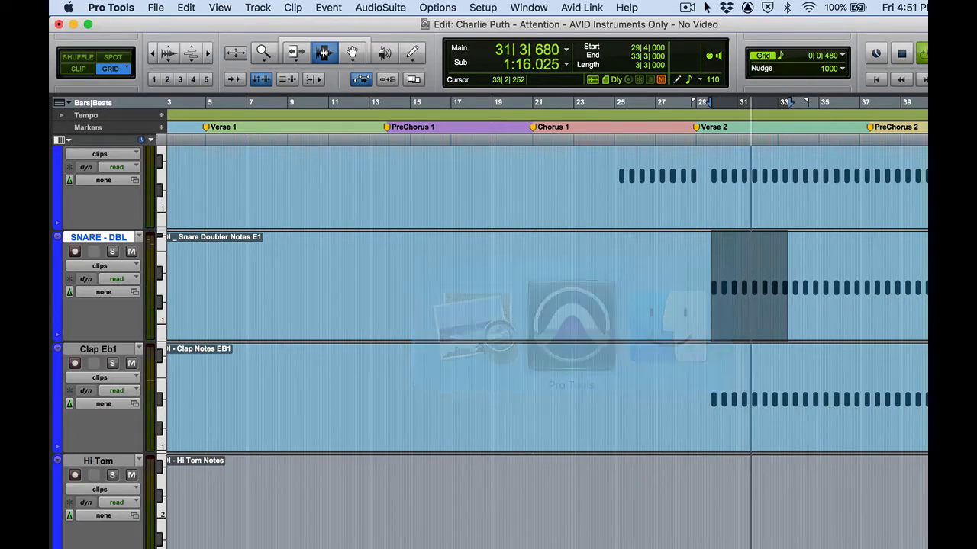
# - Bring the Mix window back into full view, solo the SNARE - DBL track, and open its Xpand!2
pyautogui.press('super+equal')
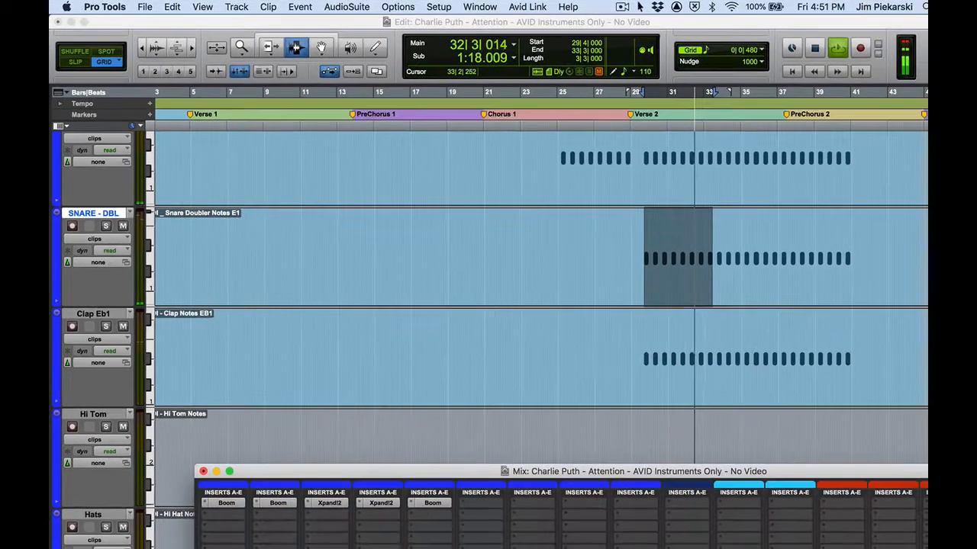
pyautogui.moveTo(598, 476); pyautogui.dragTo(483, 4)
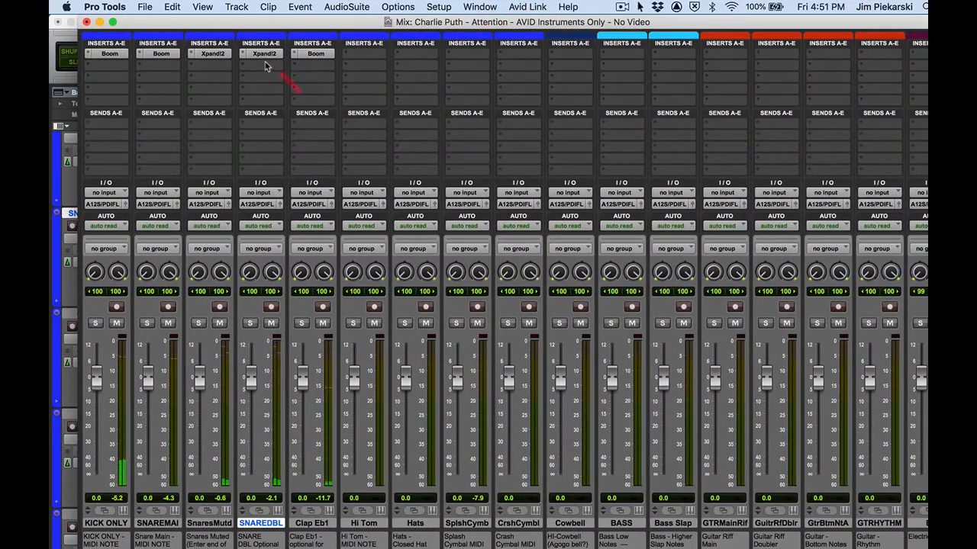
pyautogui.click(251, 323)
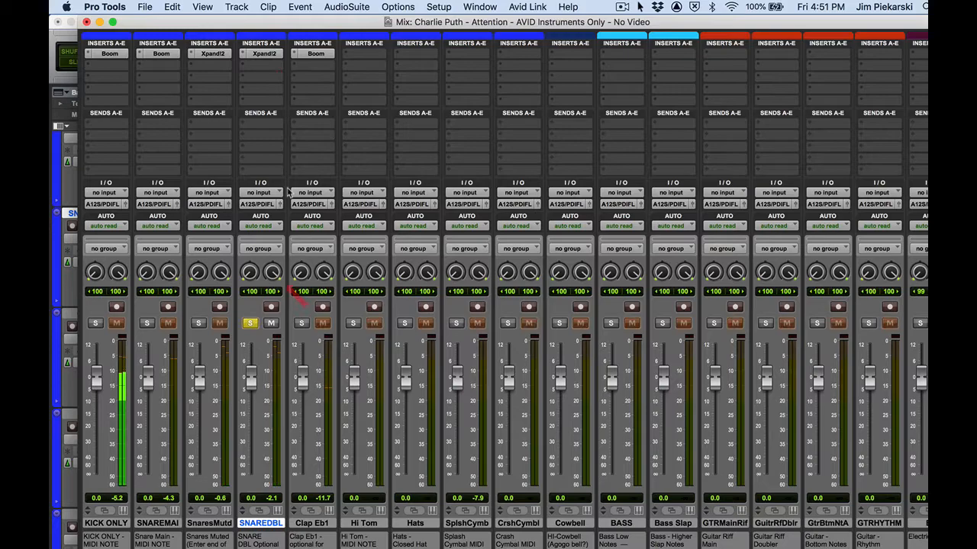
pyautogui.click(267, 54)
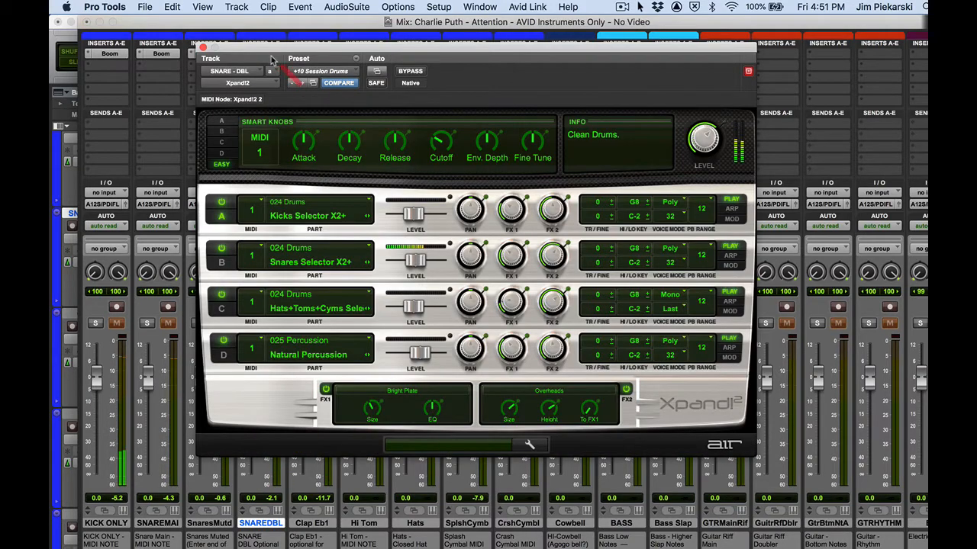
# - Audition 26 Drums presets such as +06 Rock Kit, +15 Gated Kit, +14 Dance Kit and +04 Warm Drums, and keep +10 Session Drums
pyautogui.click(320, 71)
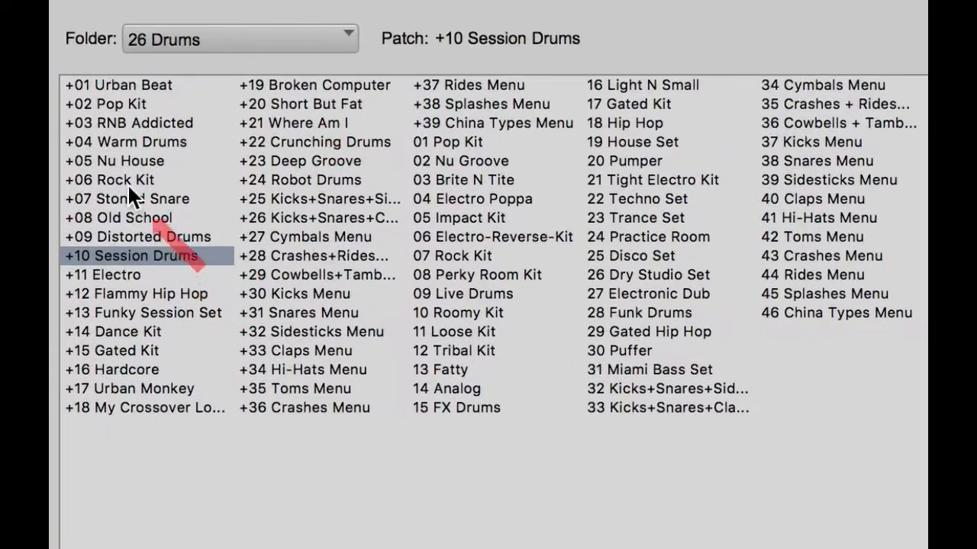
pyautogui.click(167, 208)
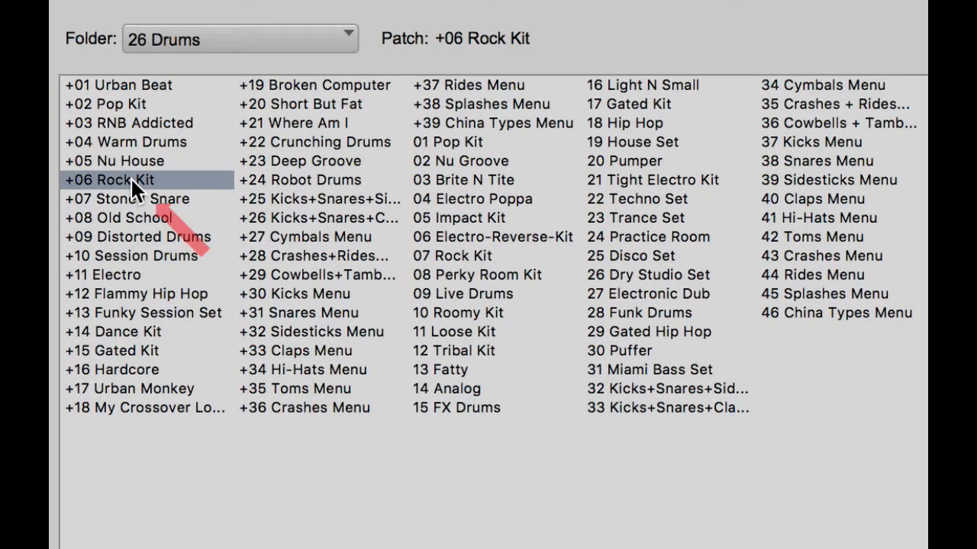
pyautogui.click(126, 351)
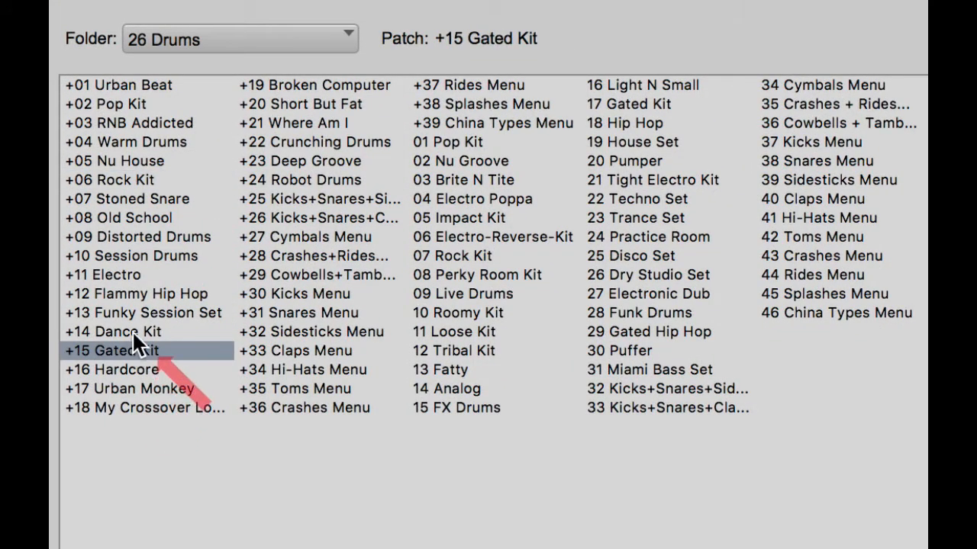
pyautogui.click(131, 331)
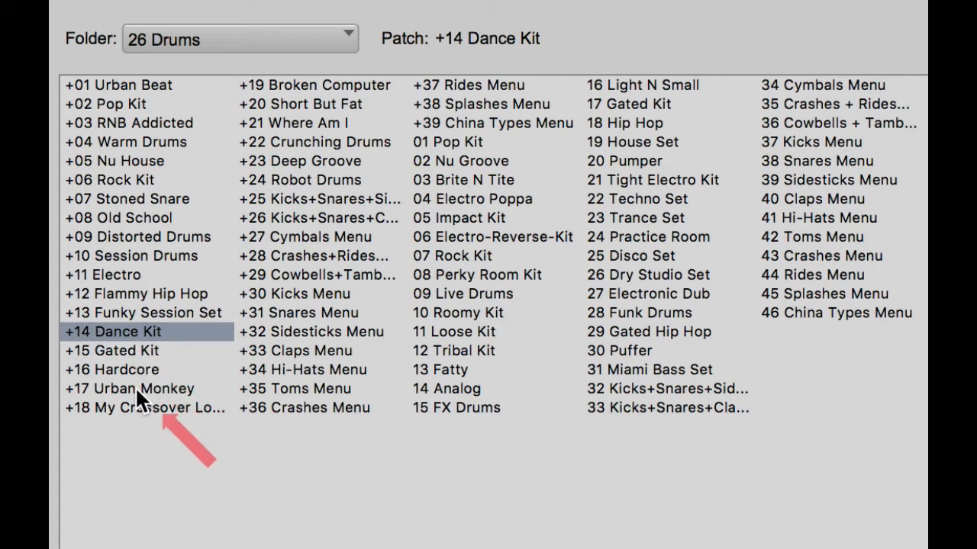
pyautogui.click(131, 140)
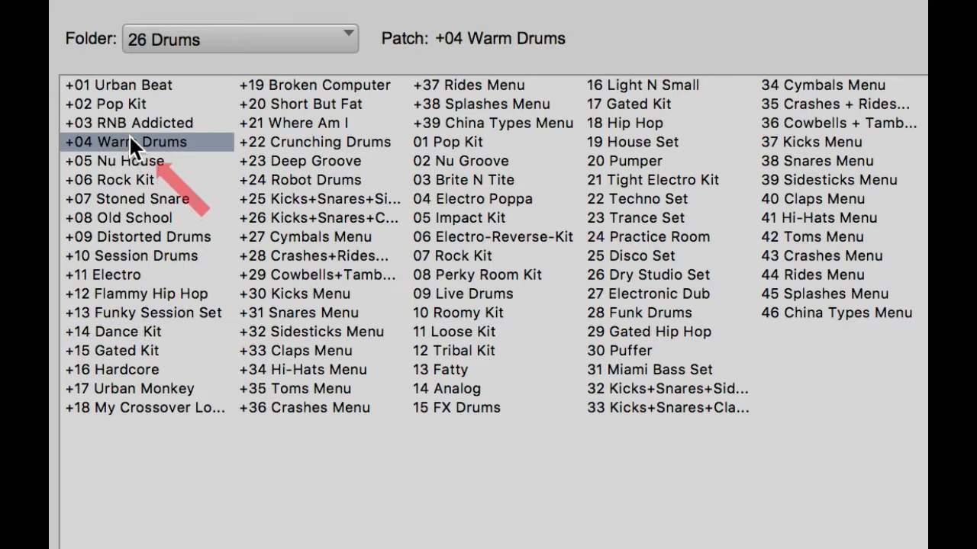
pyautogui.click(131, 105)
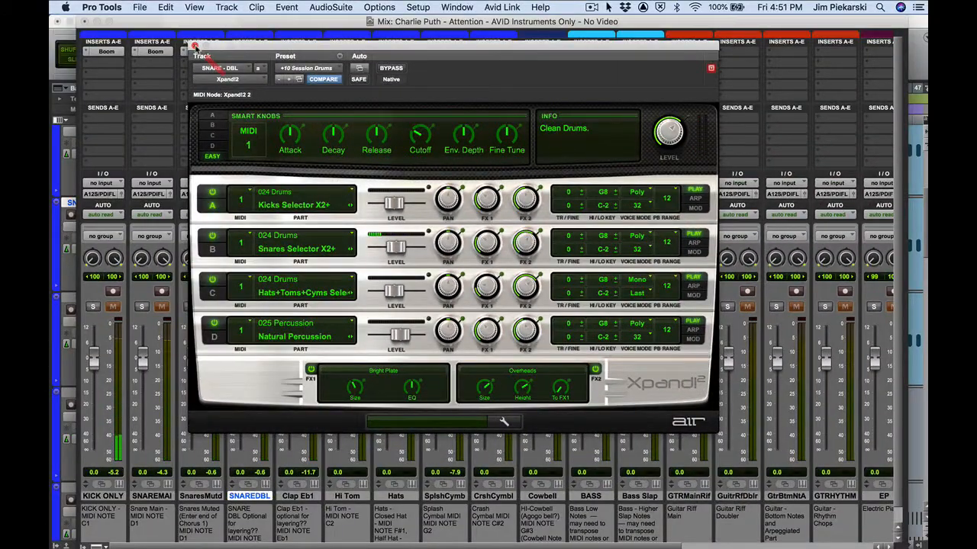
# - Unsolo SNARE - DBL and lower the faders of Snares Muted to -3.3, SNARE - DBL to -6.2 and Clap Eb1 to -7.3
pyautogui.click(195, 47)
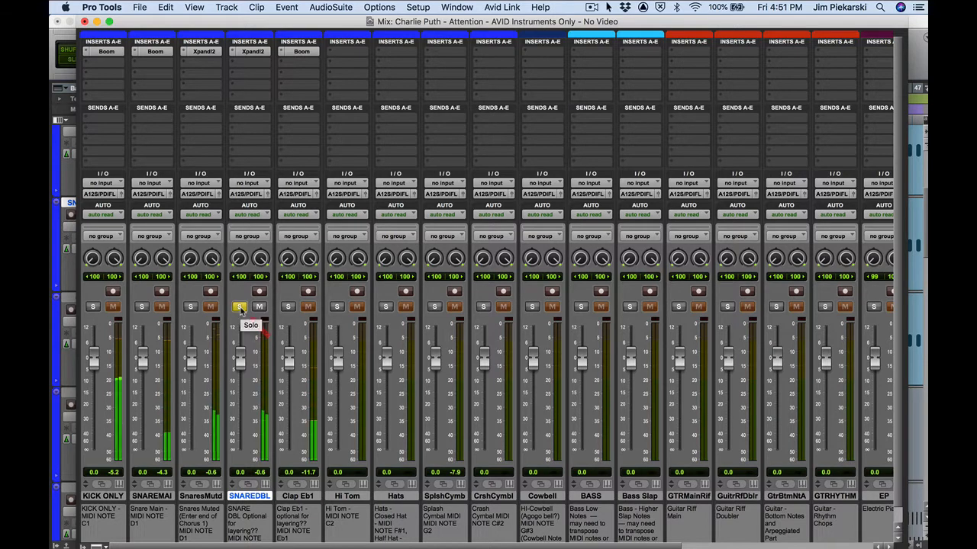
pyautogui.click(239, 307)
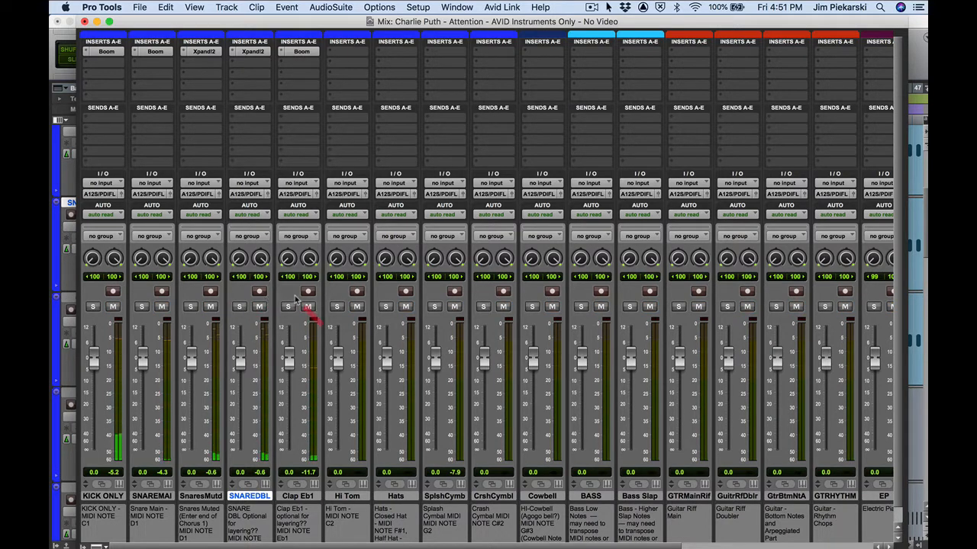
pyautogui.moveTo(242, 359); pyautogui.dragTo(246, 368)
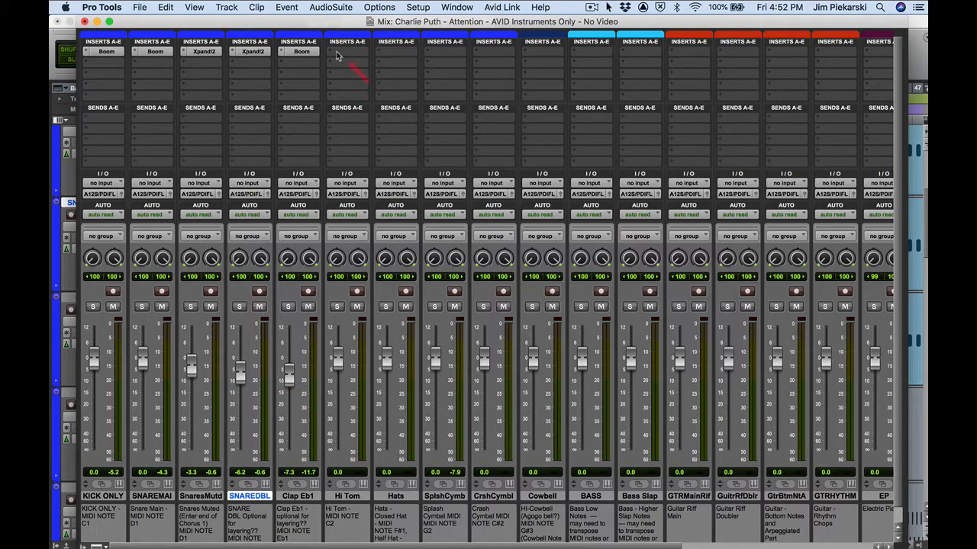
# - Copy the Xpand!2 insert with its settings from the SNARE - DBL track to the Hi Tom track
pyautogui.click(251, 52)
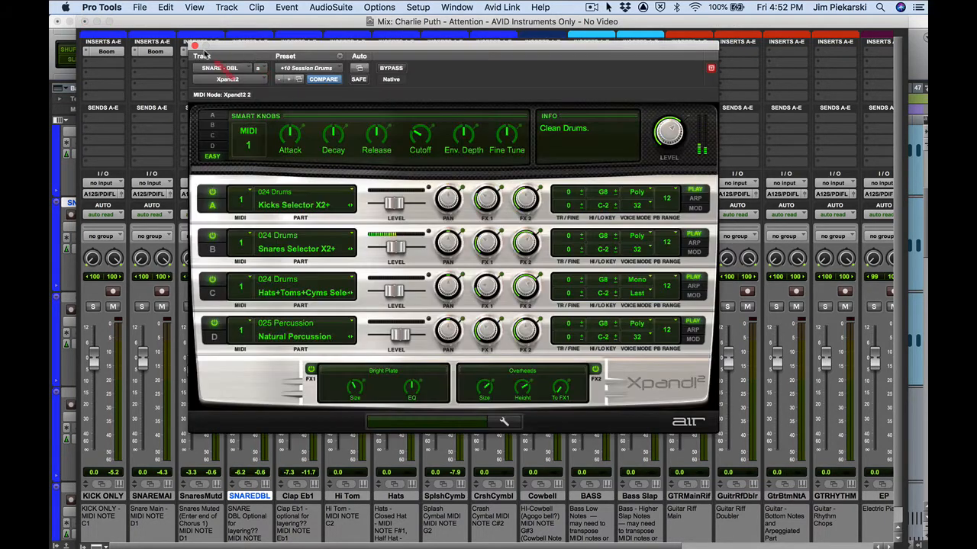
pyautogui.click(195, 47)
pyautogui.click(249, 51)
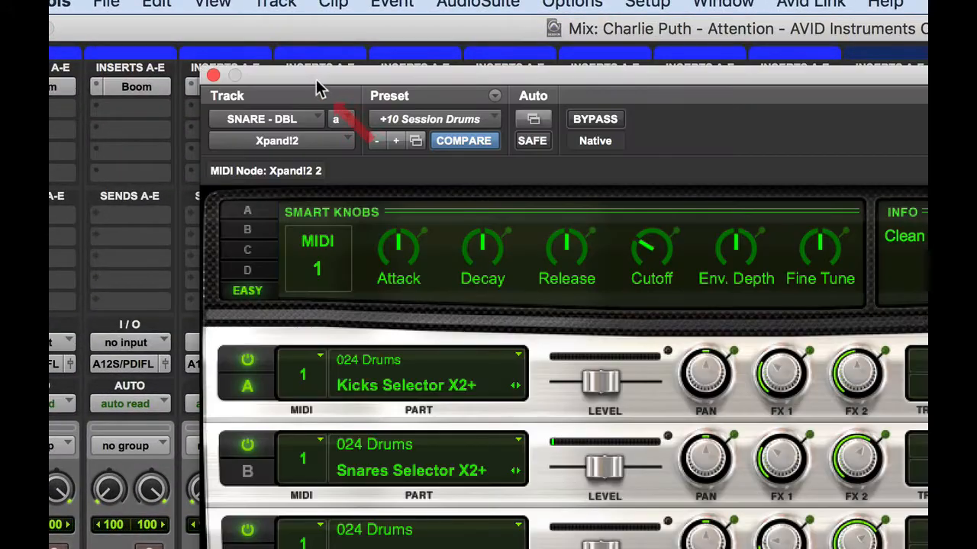
pyautogui.moveTo(249, 51); pyautogui.dragTo(248, 132)
pyautogui.moveTo(312, 235); pyautogui.dragTo(314, 223)
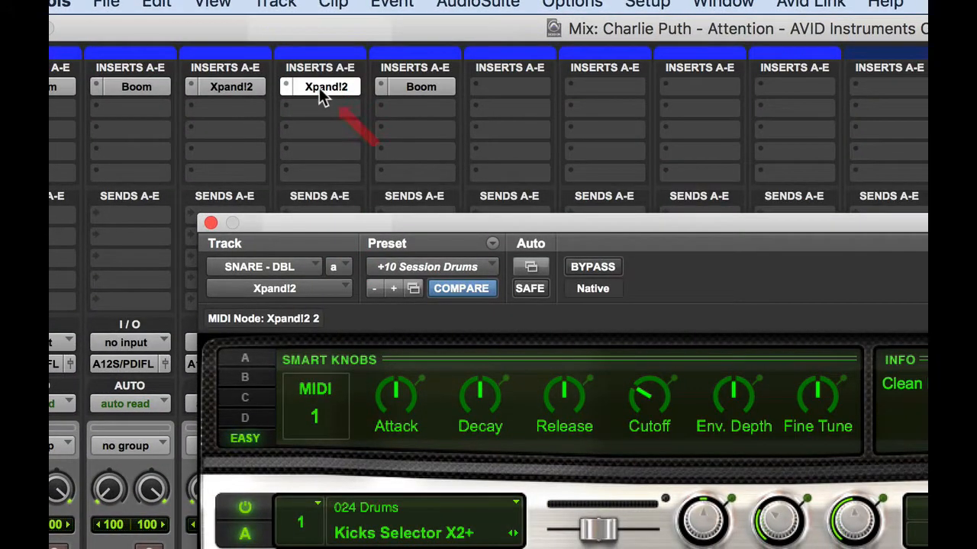
pyautogui.click(534, 90)
pyautogui.moveTo(536, 95); pyautogui.dragTo(536, 96)
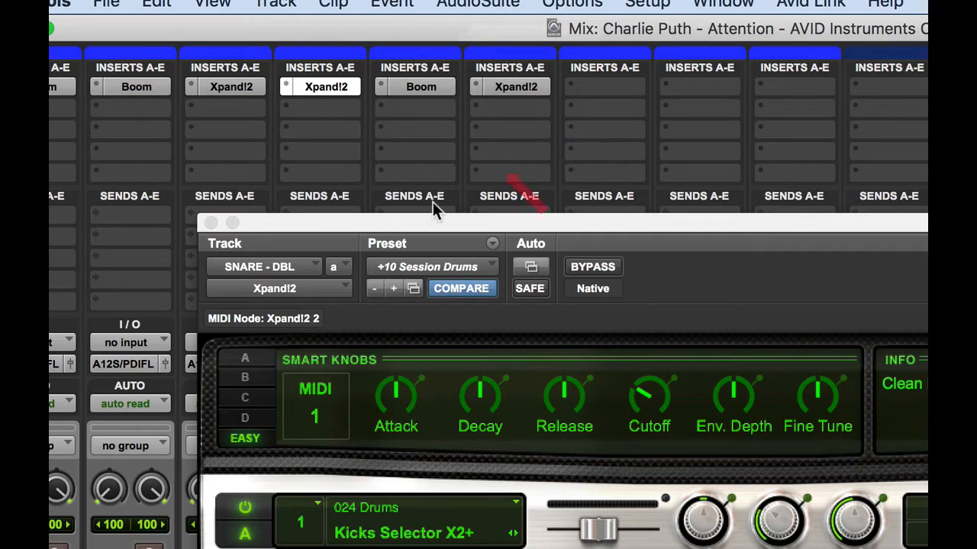
# - Check the Hi Tom track's name and comments, and open its copied Xpand!2 clear of the drum channel strips
pyautogui.click(210, 223)
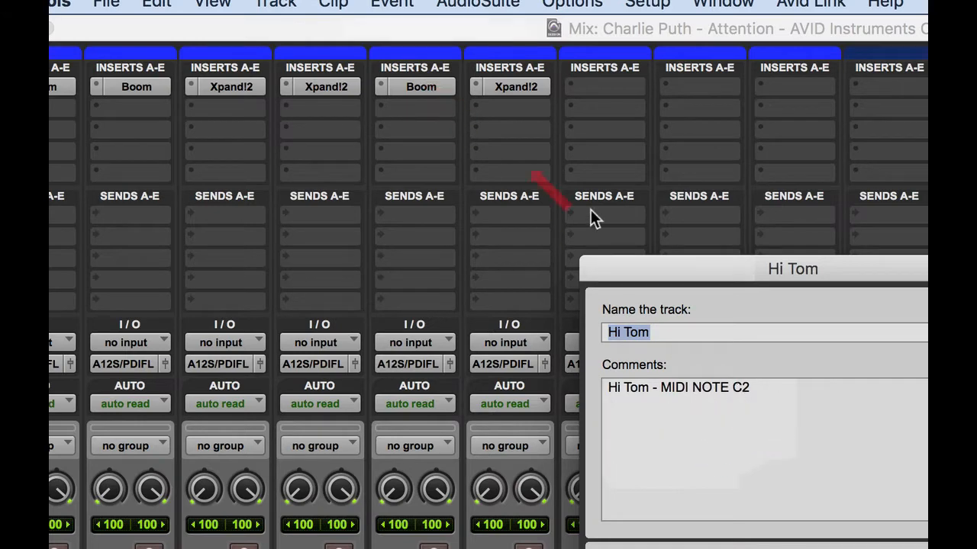
pyautogui.press('Return')
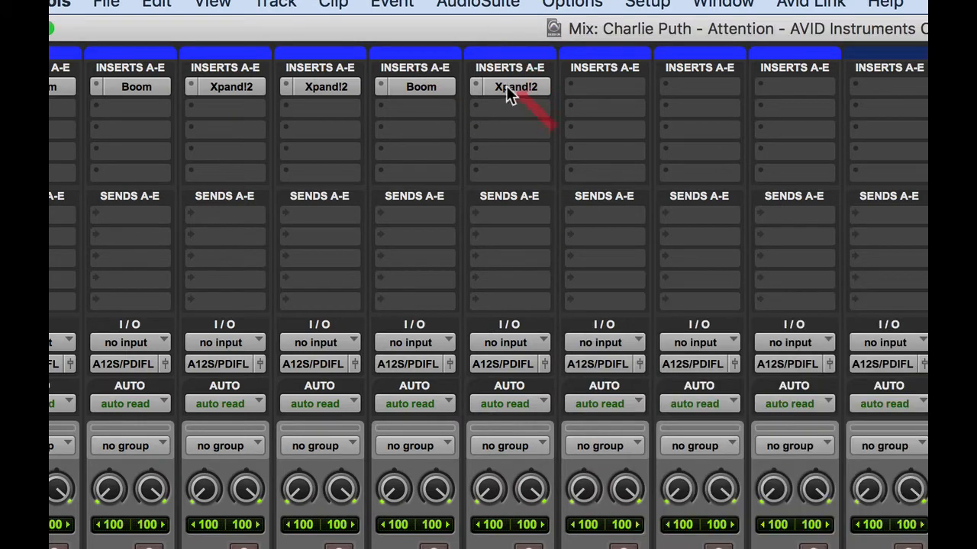
pyautogui.click(508, 87)
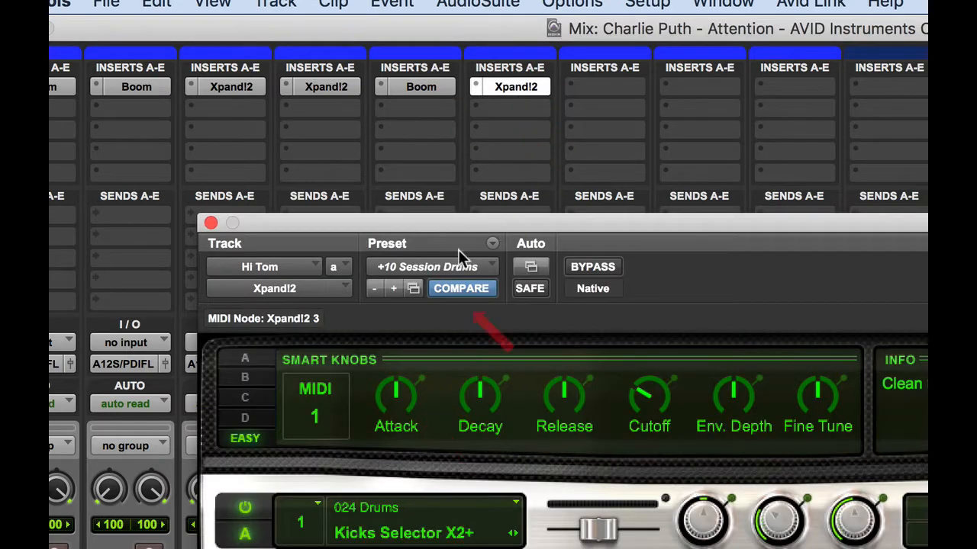
pyautogui.moveTo(412, 222); pyautogui.dragTo(824, 266)
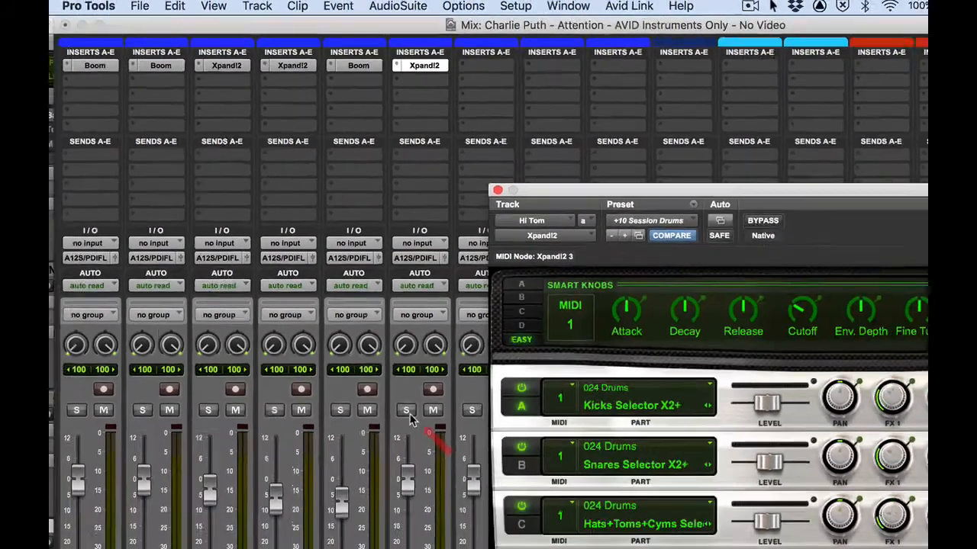
# - Solo the Hi Tom track and bring its MIDI clip into view in the Edit window
pyautogui.click(377, 347)
pyautogui.moveTo(553, 31); pyautogui.dragTo(533, 450)
pyautogui.moveTo(567, 165); pyautogui.dragTo(473, 509)
pyautogui.press('super+bracketleft')
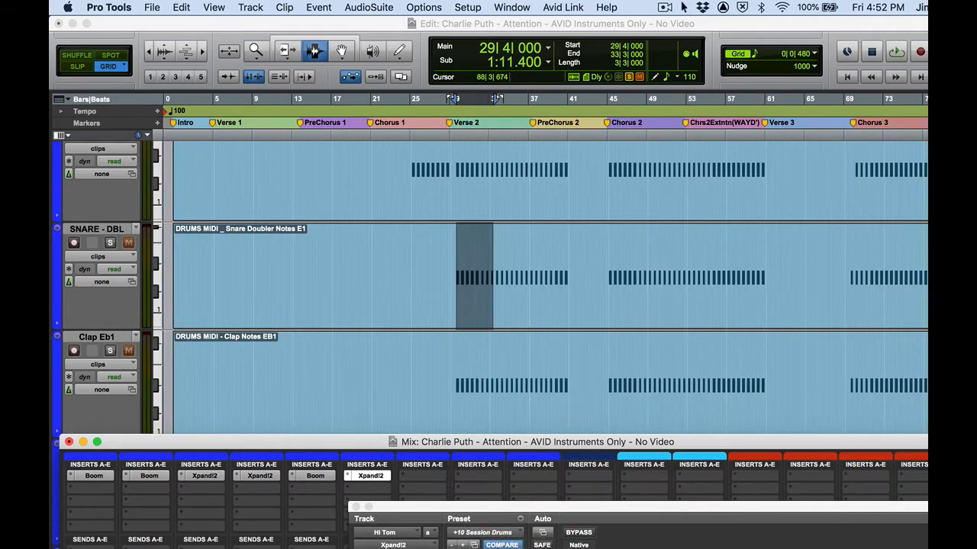
pyautogui.press('super+equal')
pyautogui.scroll(-8, 921, 268)
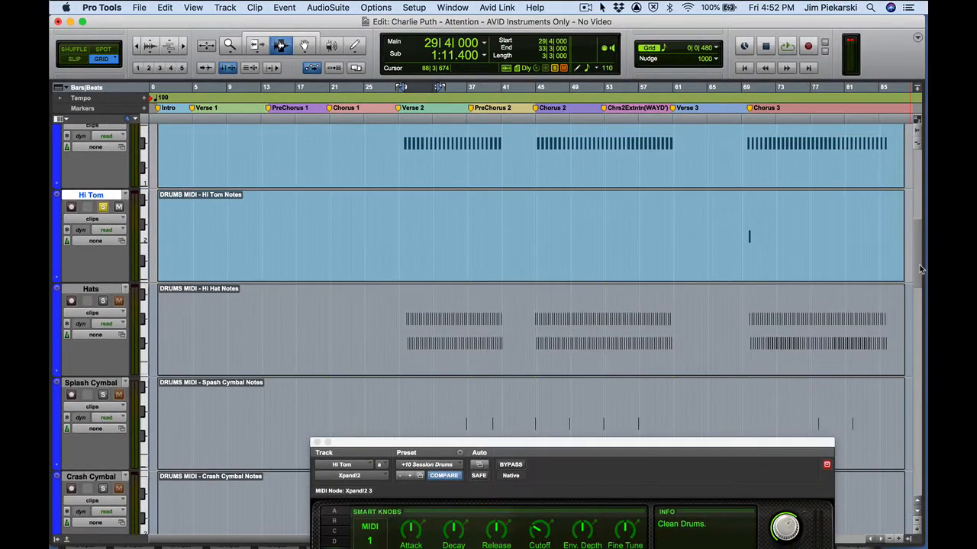
pyautogui.scroll(1, 921, 269)
# - Loop-play the range from 69|4|000 to 70|2|000 around the single Hi Tom note at the start of Chorus 3
pyautogui.click(746, 240)
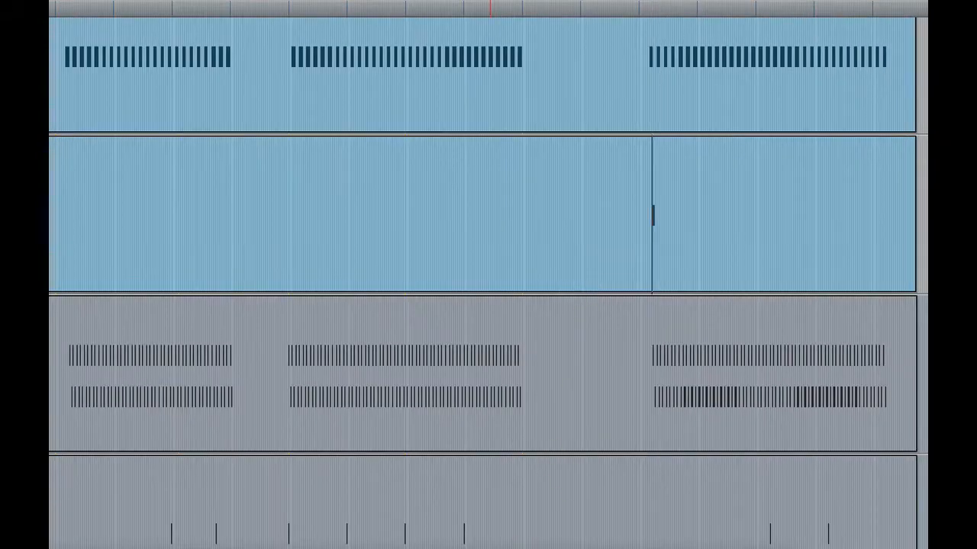
pyautogui.moveTo(503, 546); pyautogui.dragTo(248, 2)
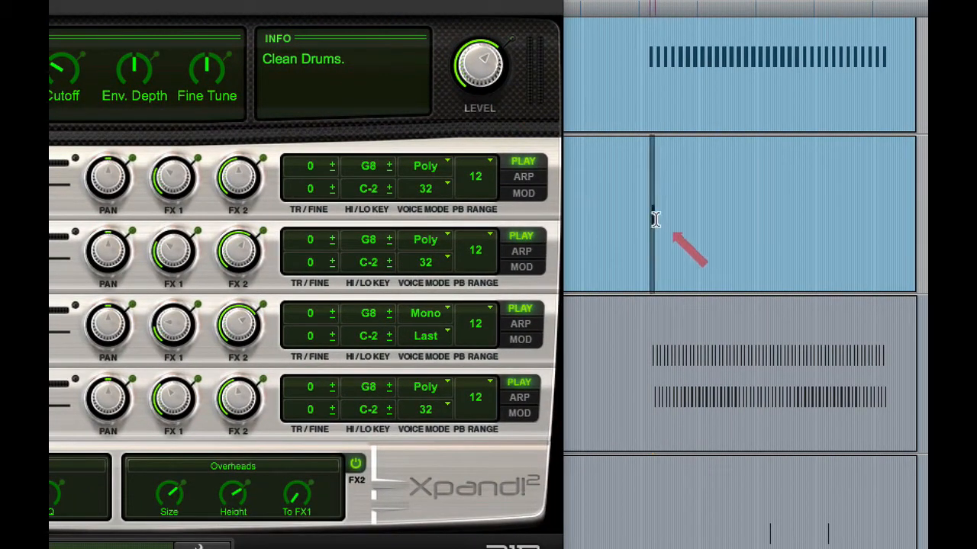
pyautogui.press('t')
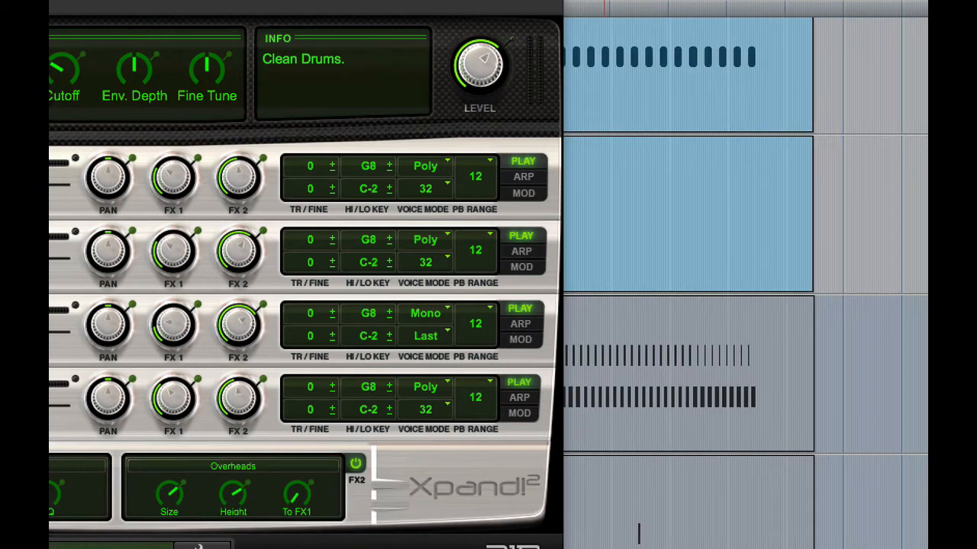
pyautogui.moveTo(267, 0); pyautogui.dragTo(299, 492)
pyautogui.press('t')
pyautogui.press('t')
pyautogui.press('t')
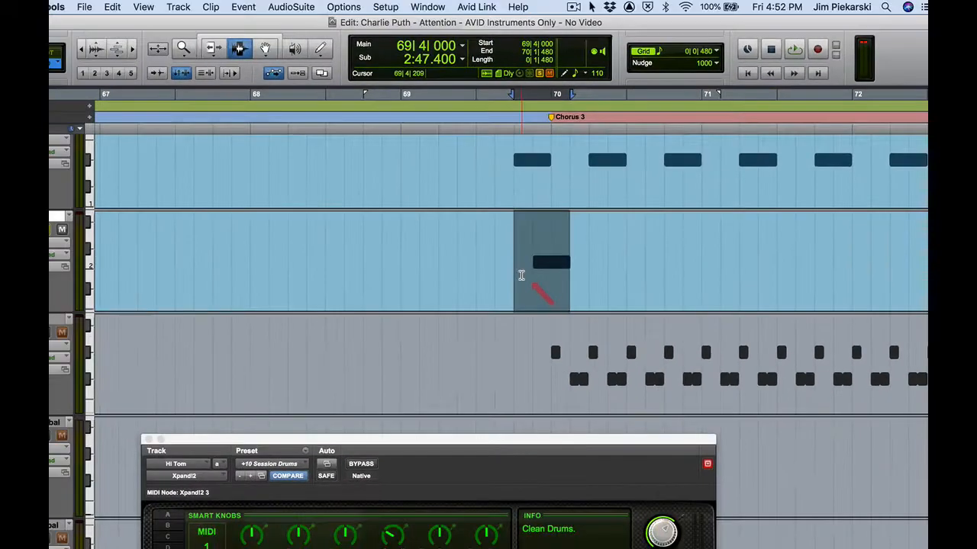
pyautogui.moveTo(521, 275); pyautogui.dragTo(583, 284)
pyautogui.press('space')
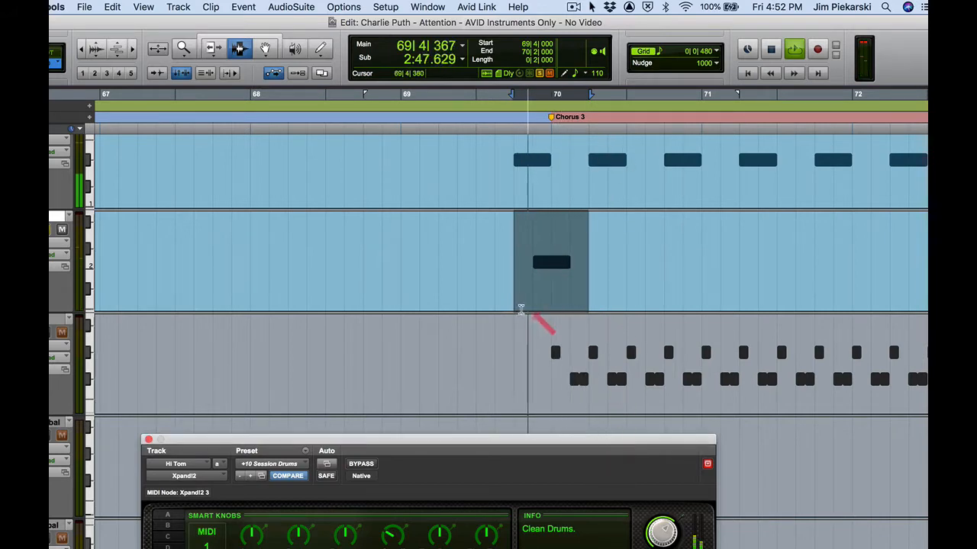
# - Load the +06 Rock Kit preset from the 26 Drums folder into the Hi Tom track's Xpand!2 and close the plug-in
pyautogui.moveTo(442, 449); pyautogui.dragTo(413, 76)
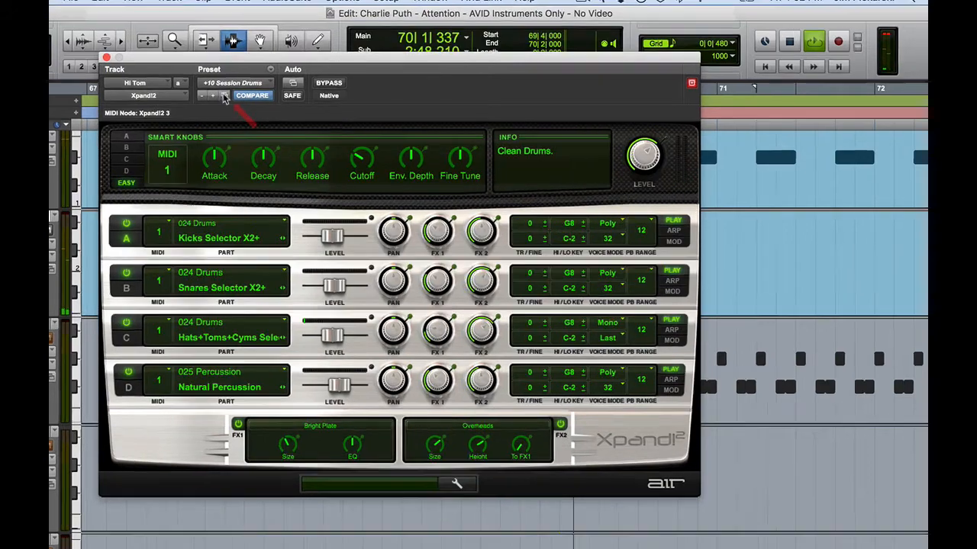
pyautogui.click(232, 101)
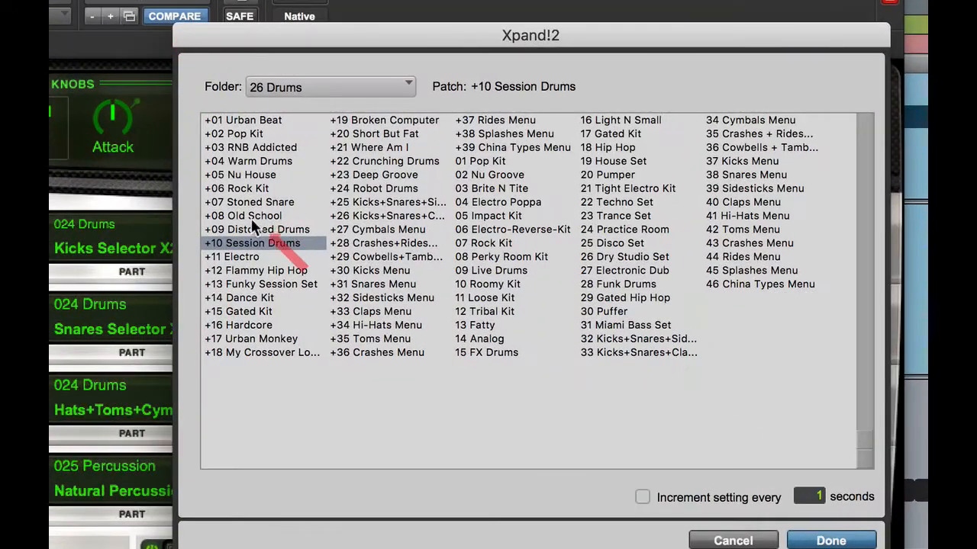
pyautogui.click(256, 189)
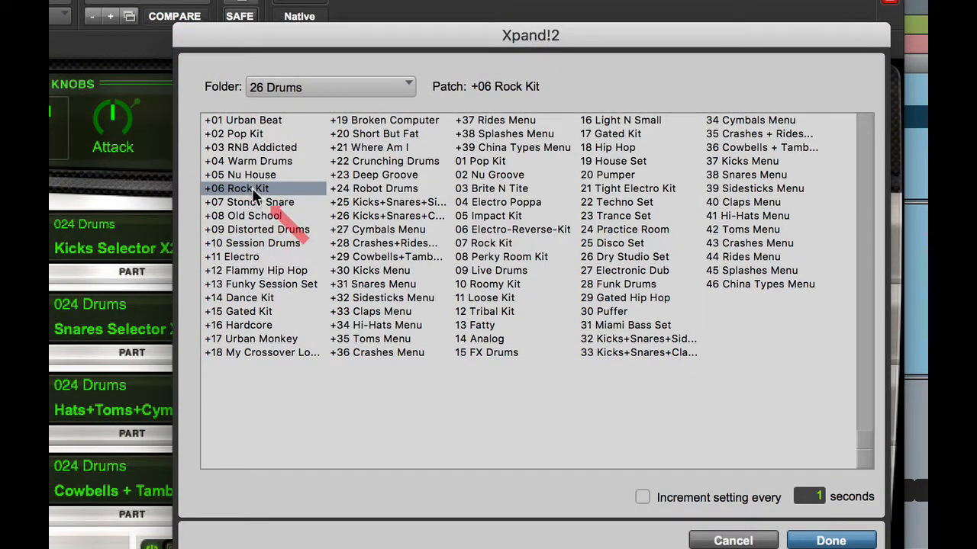
pyautogui.click(830, 541)
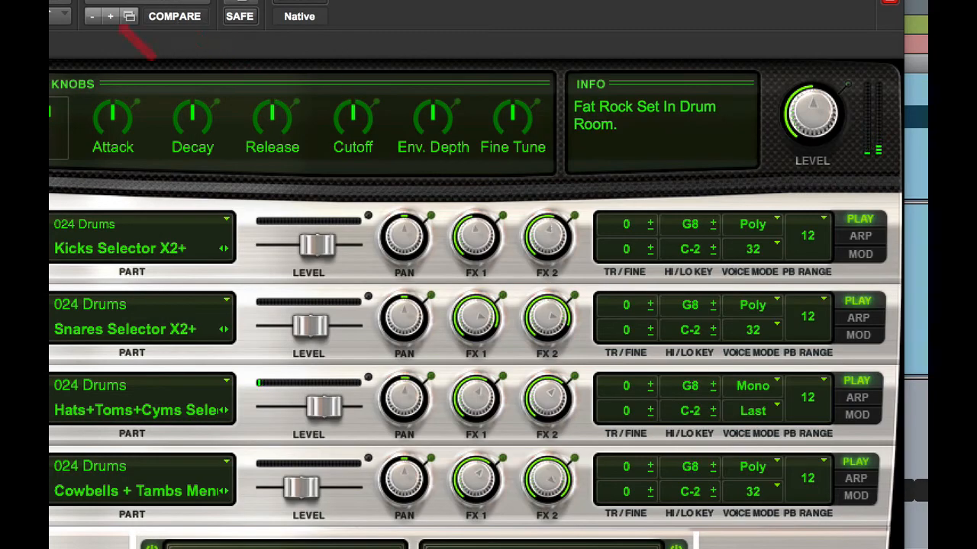
pyautogui.click(183, 77)
pyautogui.press('space')
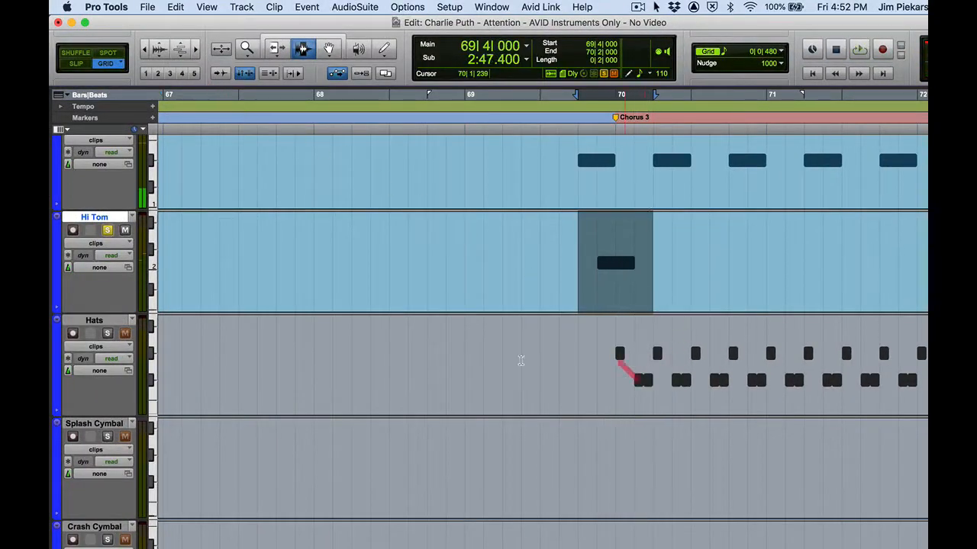
# - Solo the Hats track in place of Hi Tom and copy the Xpand!2 insert from Hi Tom to Hats
pyautogui.click(106, 322)
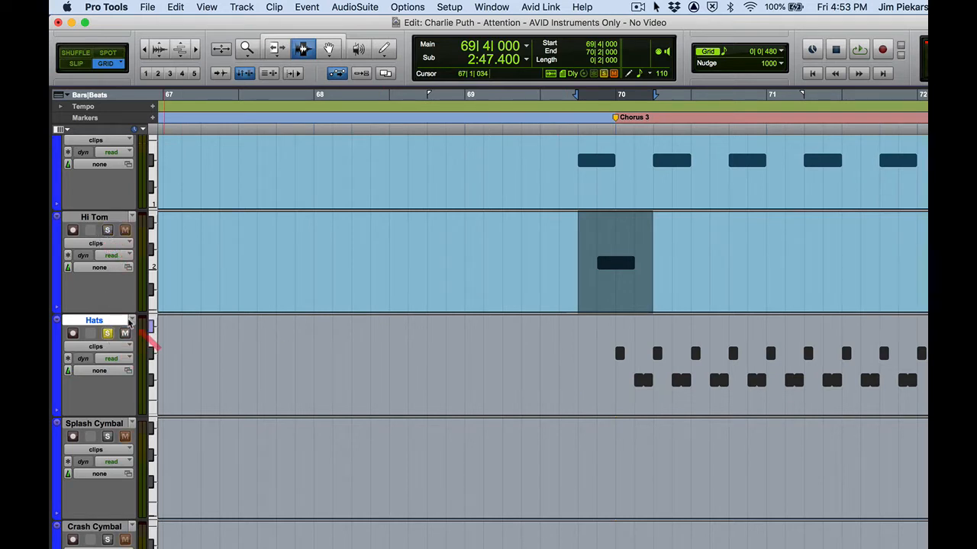
pyautogui.press('super+equal')
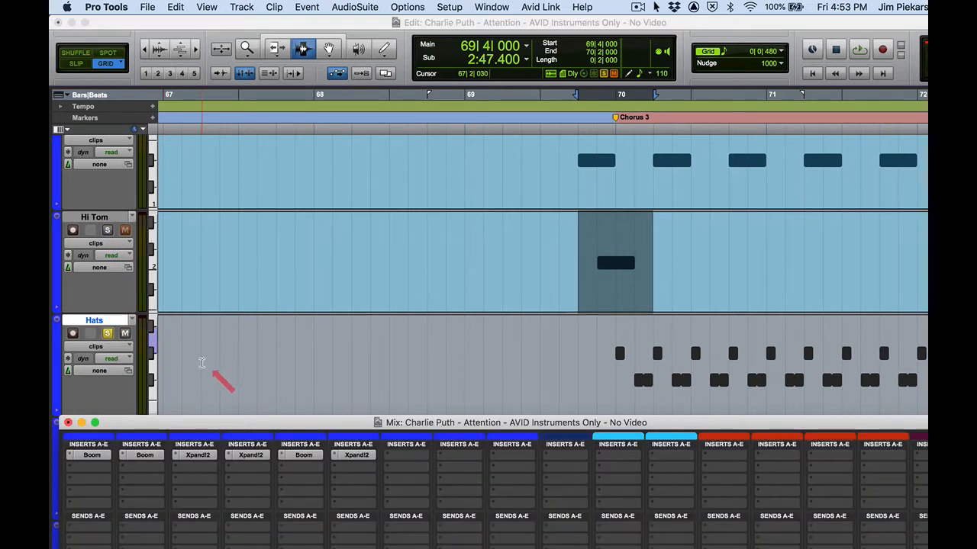
pyautogui.moveTo(336, 422); pyautogui.dragTo(388, 24)
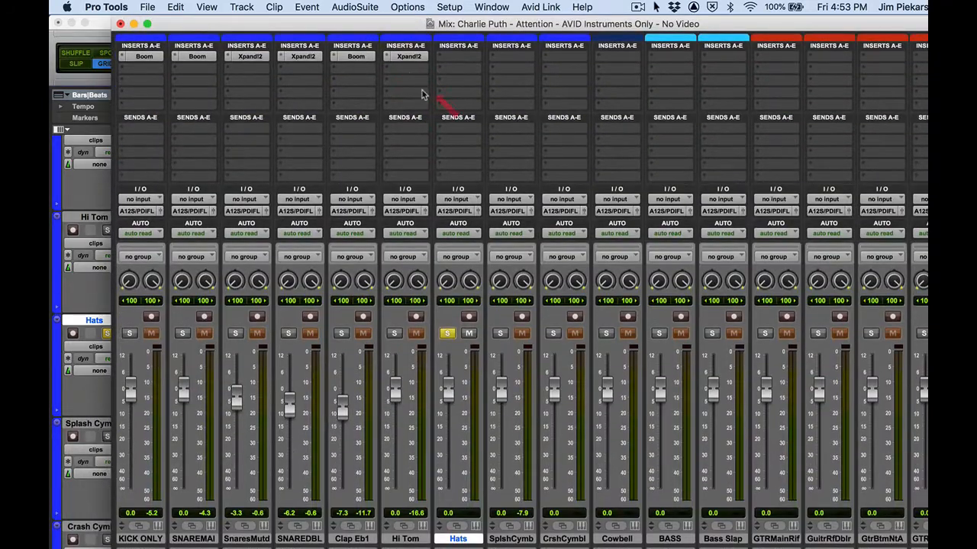
pyautogui.click(408, 67)
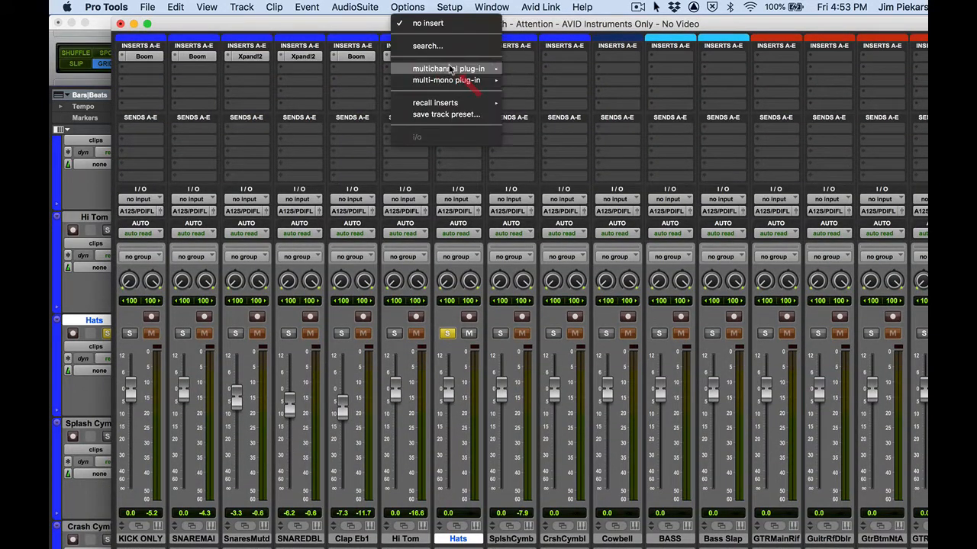
pyautogui.press('Escape')
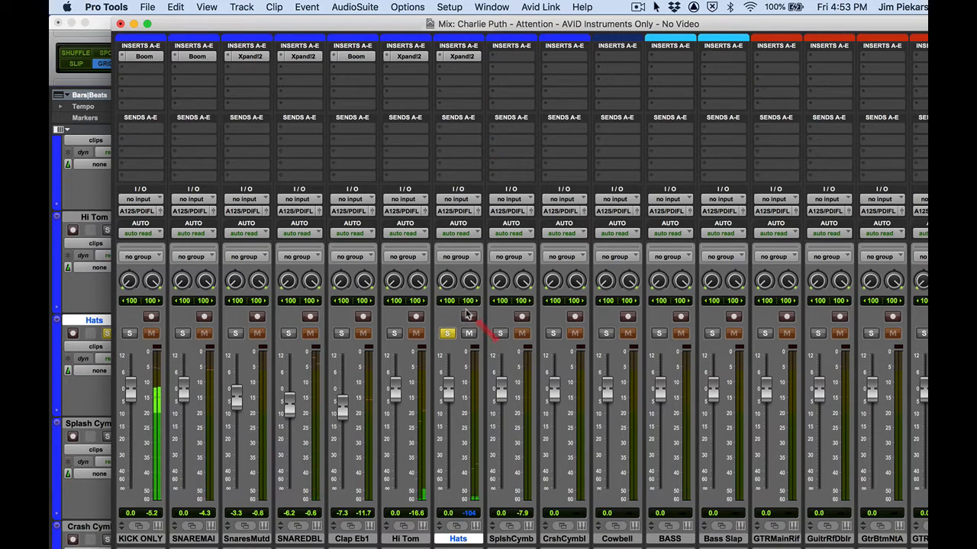
# - Select the Hats notes from 70|1|000 to 71|1|000 at the start of Chorus 3 as the looped playback range
pyautogui.moveTo(521, 25); pyautogui.dragTo(527, 479)
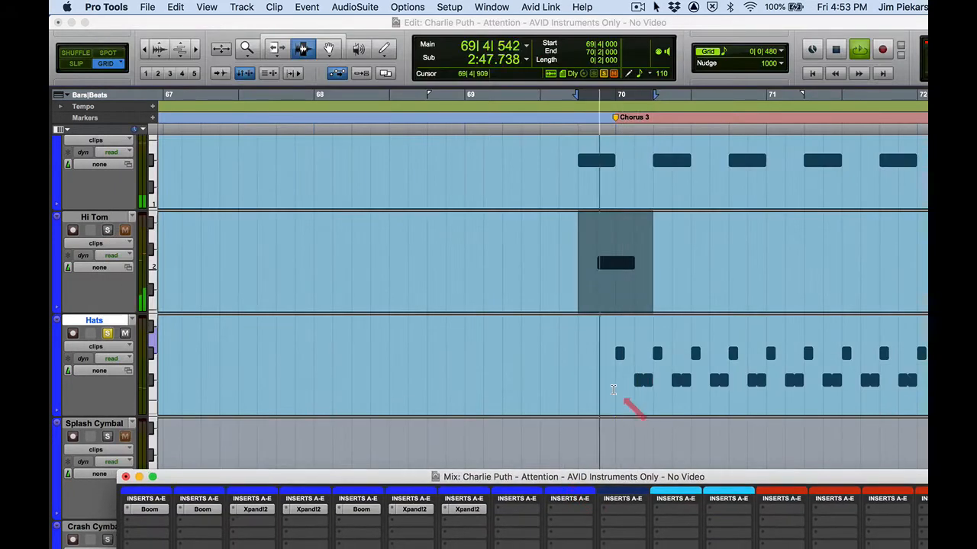
pyautogui.click(632, 374)
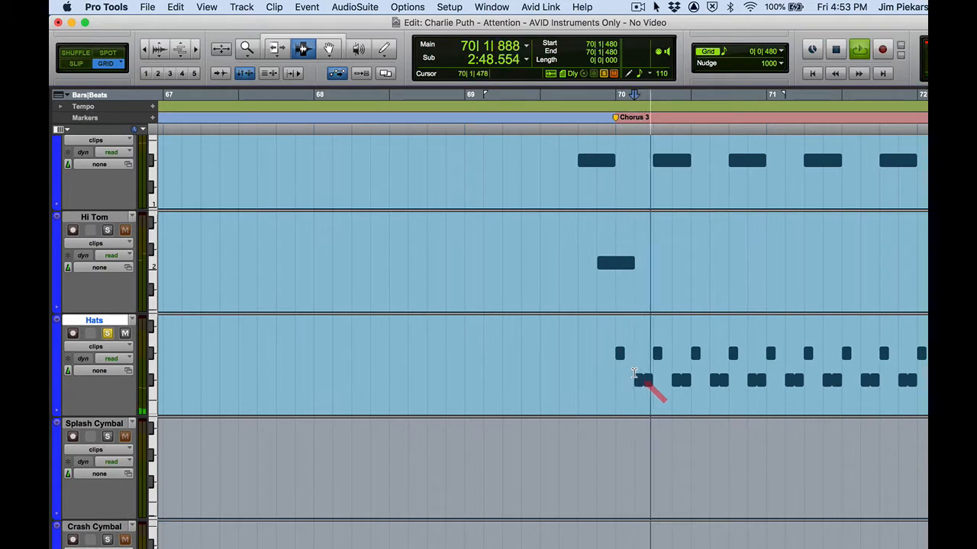
pyautogui.moveTo(613, 377); pyautogui.dragTo(765, 382)
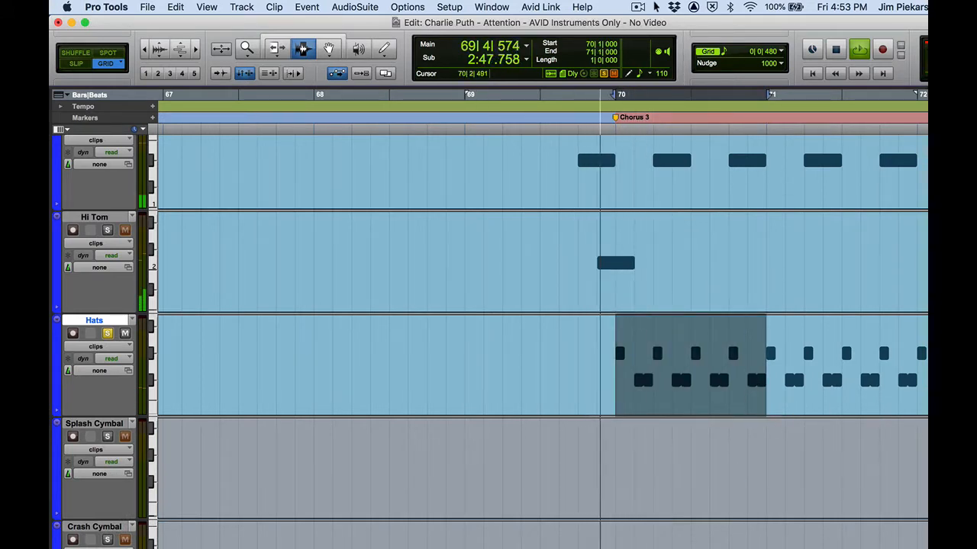
# - Load the +02 Pop Kit preset from the 26 Drums folder into the Hats track's Xpand!2 and close the plug-in
pyautogui.press('super+equal')
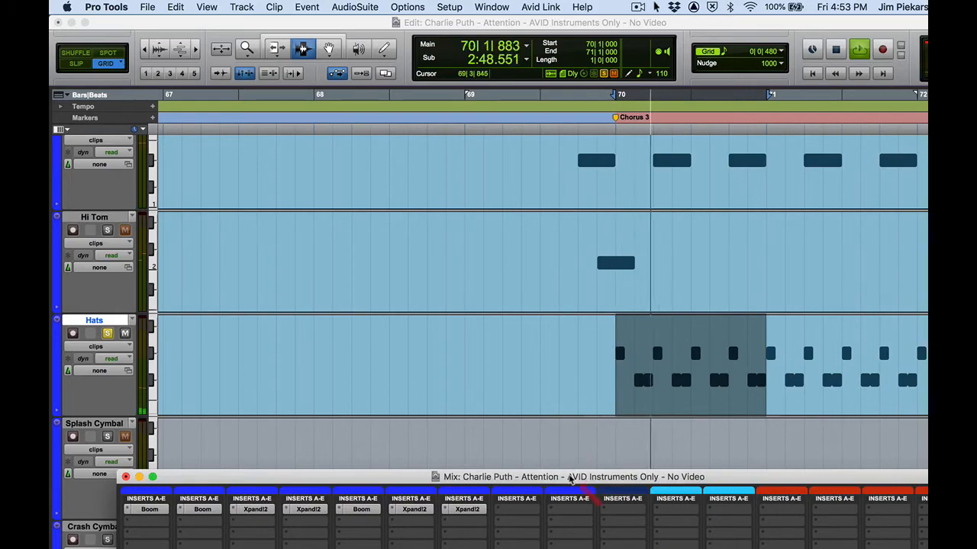
pyautogui.moveTo(573, 477); pyautogui.dragTo(516, 15)
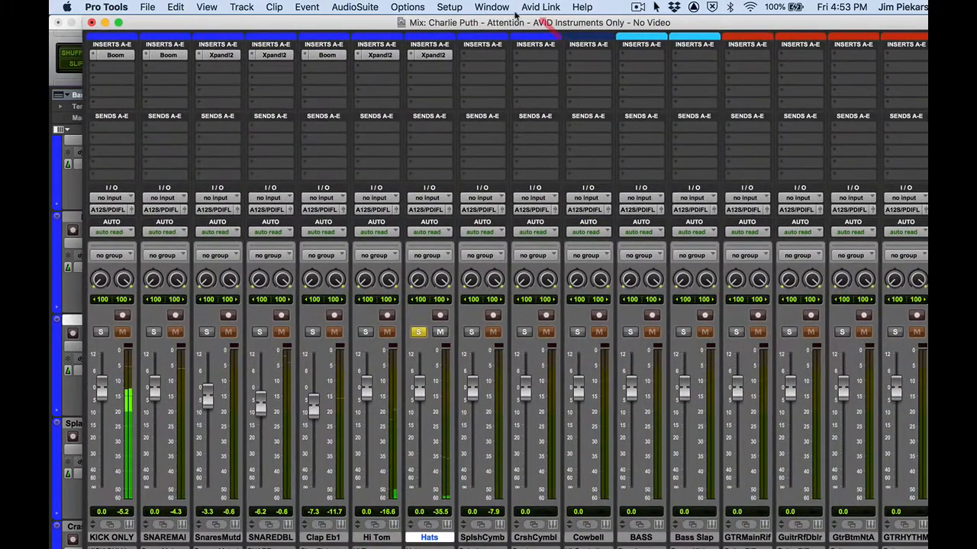
pyautogui.click(441, 56)
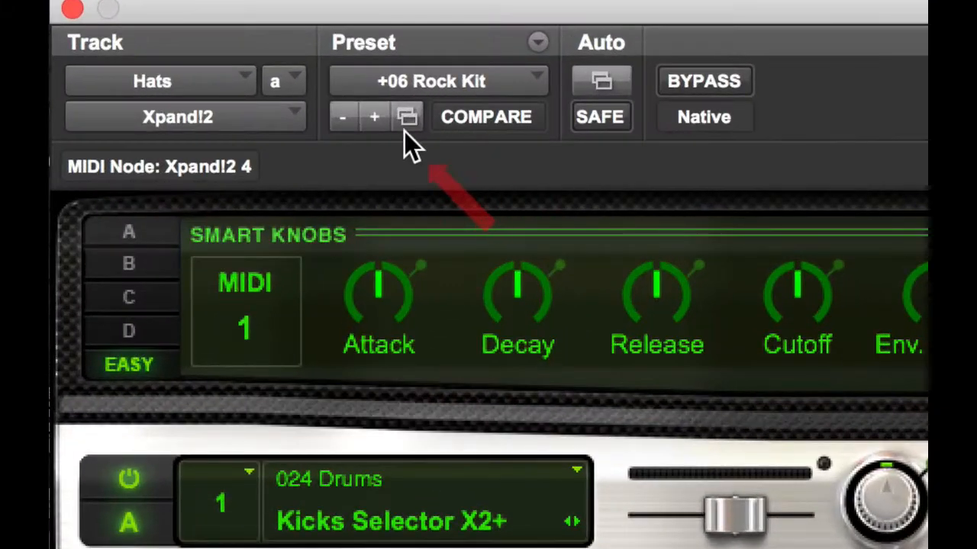
pyautogui.click(295, 100)
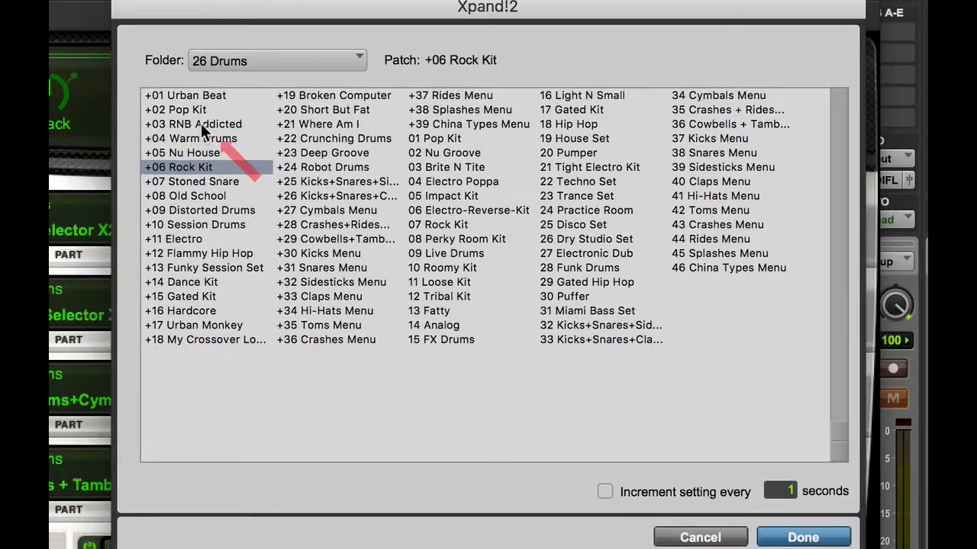
pyautogui.click(458, 251)
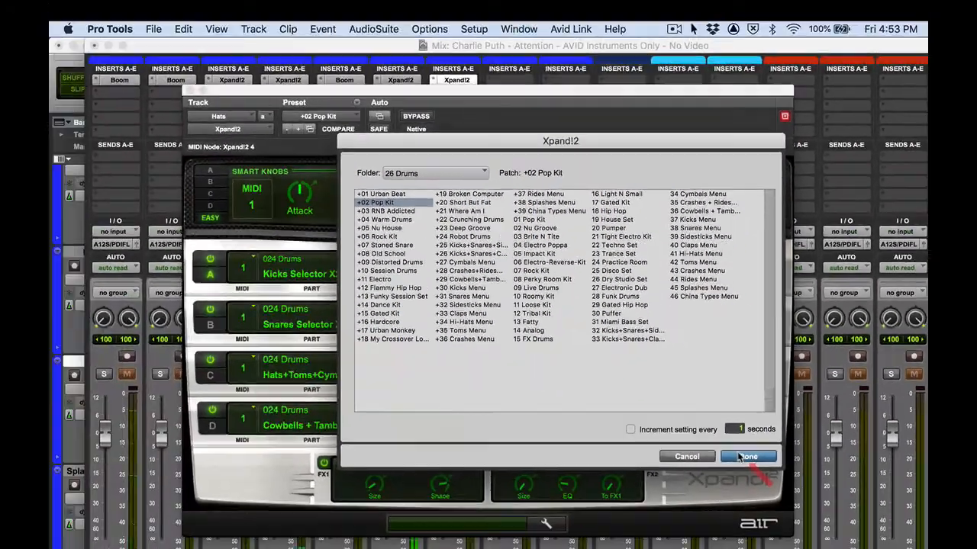
pyautogui.click(746, 457)
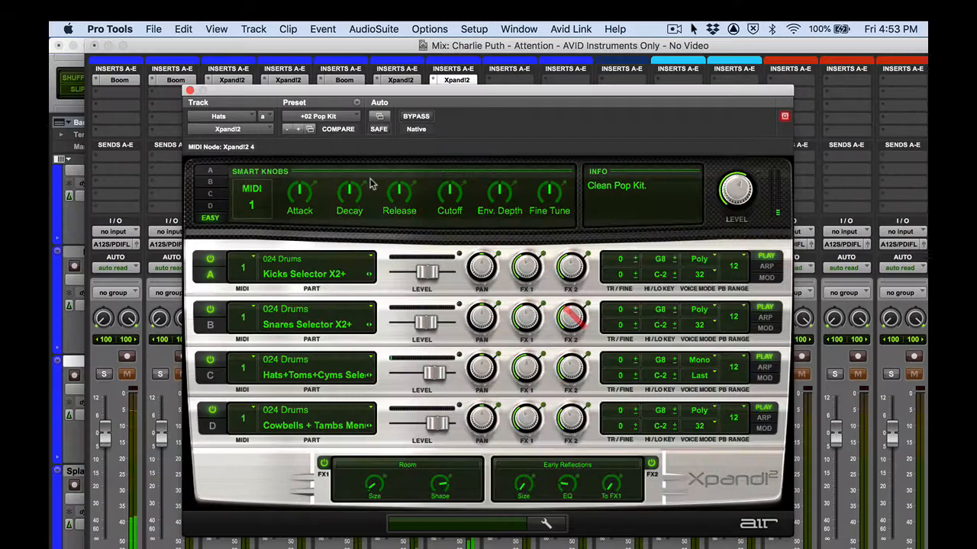
pyautogui.click(191, 90)
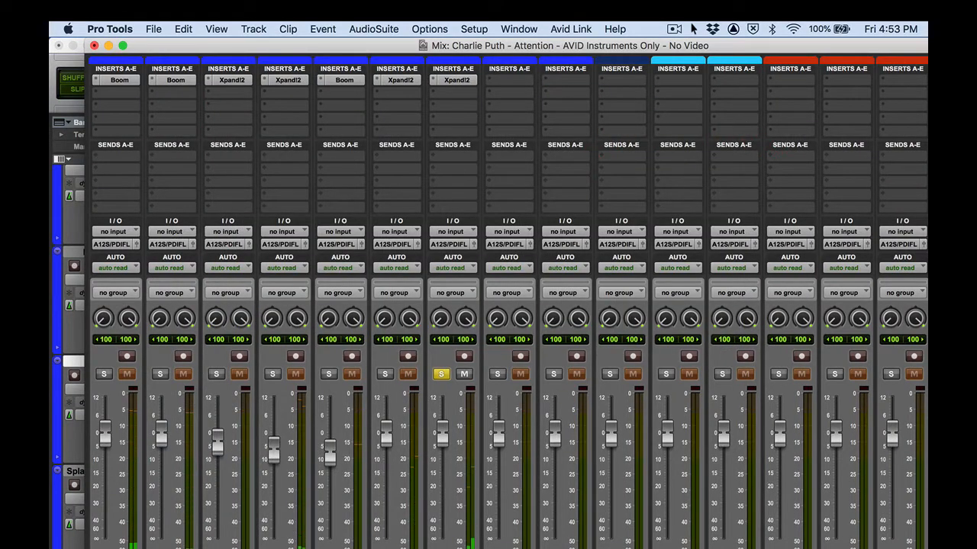
# - Check the names and MIDI note comments of the Splash Cymbal and Crash Cymbal tracks
pyautogui.scroll(-1, 508, 305)
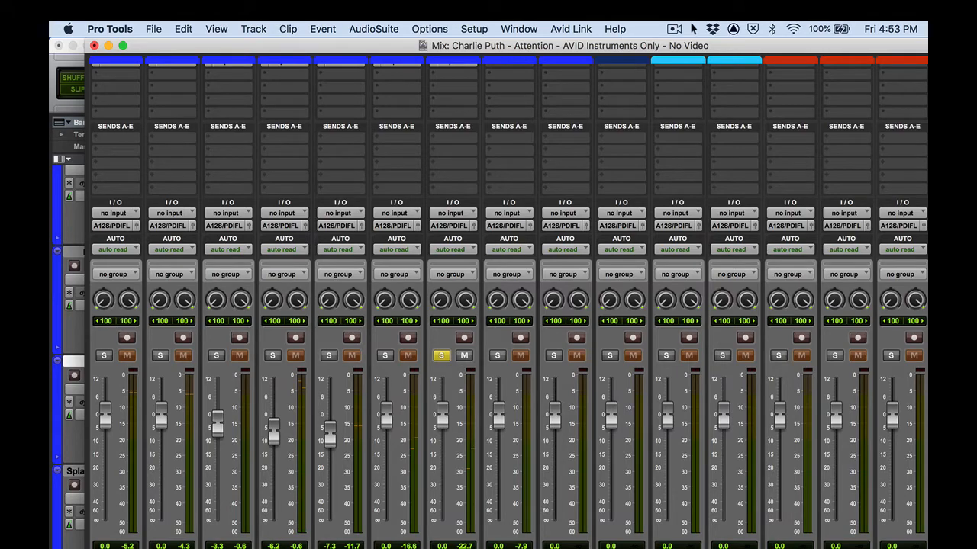
pyautogui.moveTo(976, 149); pyautogui.dragTo(498, 72)
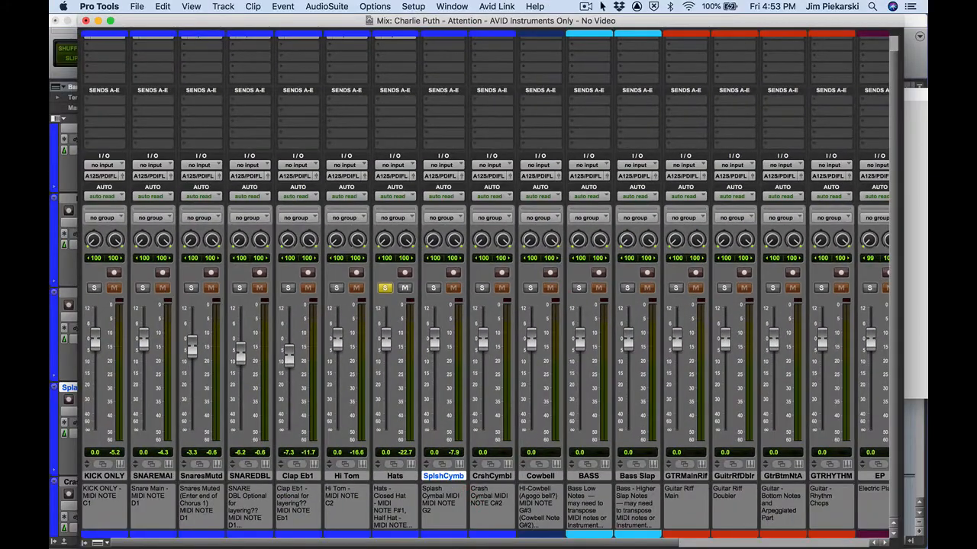
pyautogui.doubleClick(450, 476)
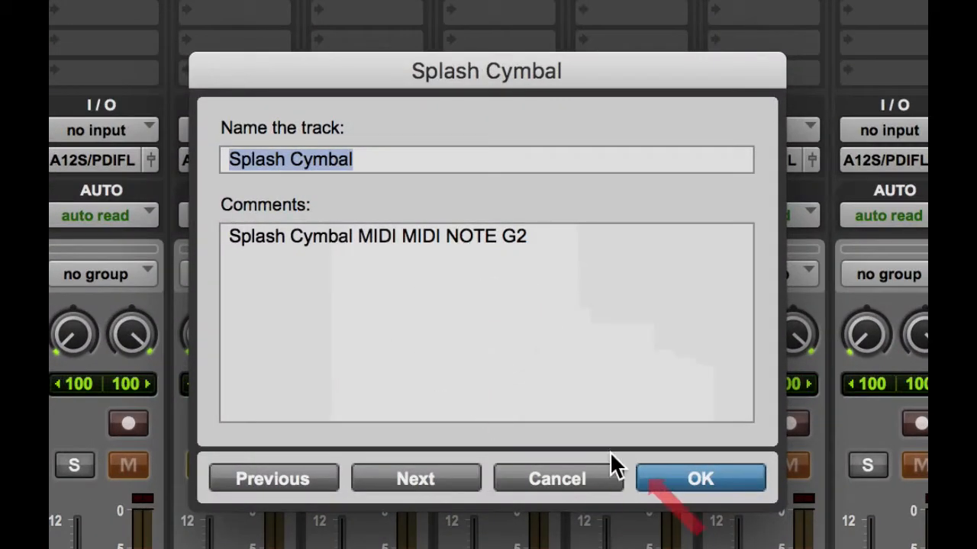
pyautogui.click(655, 484)
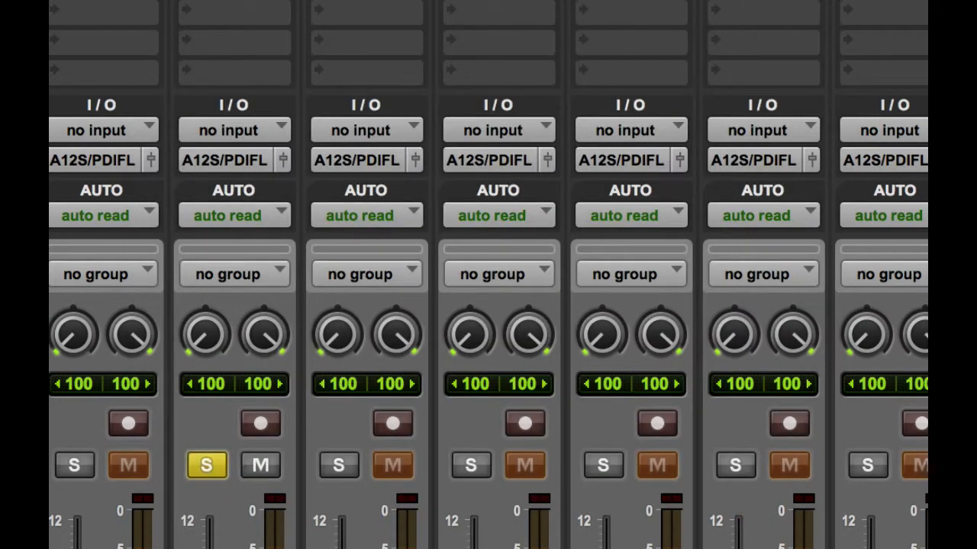
pyautogui.doubleClick(492, 546)
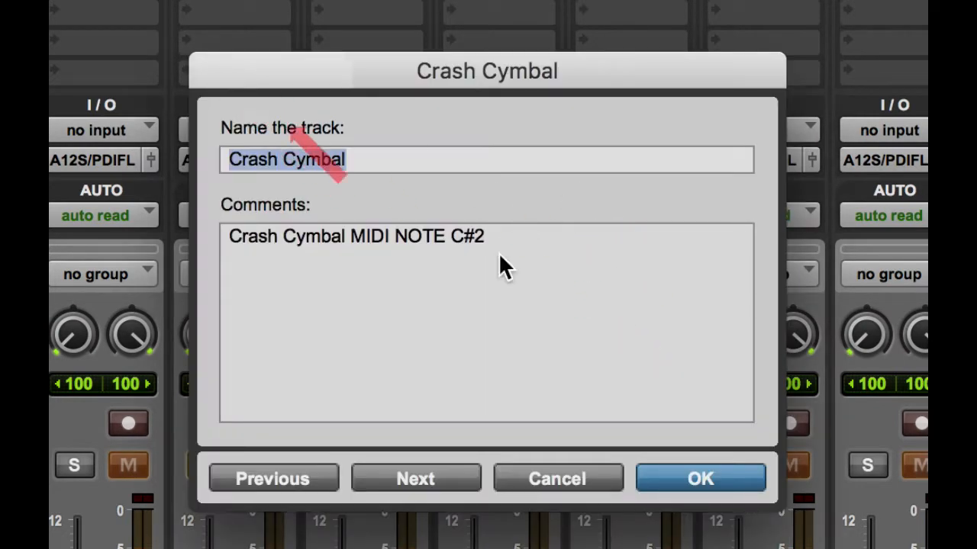
pyautogui.click(583, 485)
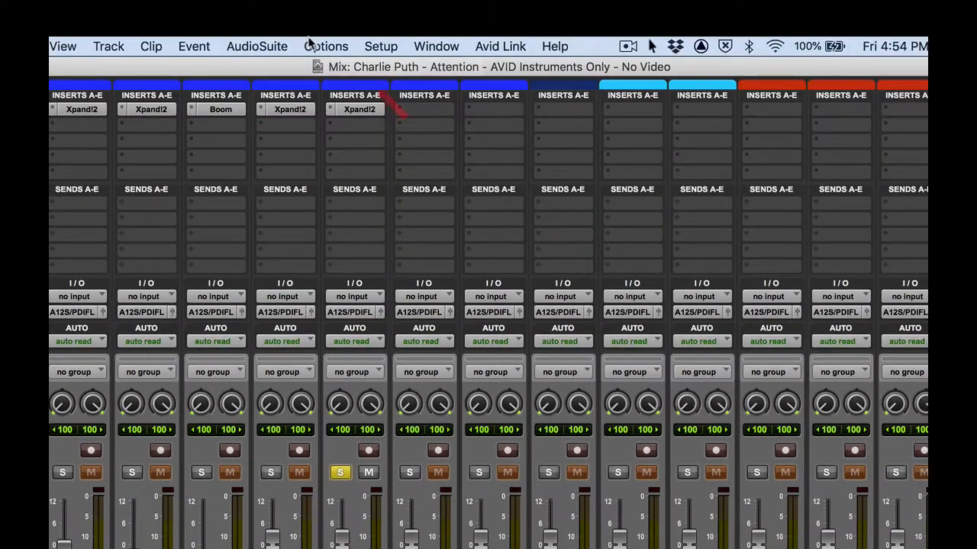
# - Copy the Hats track's Xpand!2 insert to the Splash Cymbal and Crash Cymbal tracks, and solo Splash Cymbal instead of Hats
pyautogui.click(364, 111)
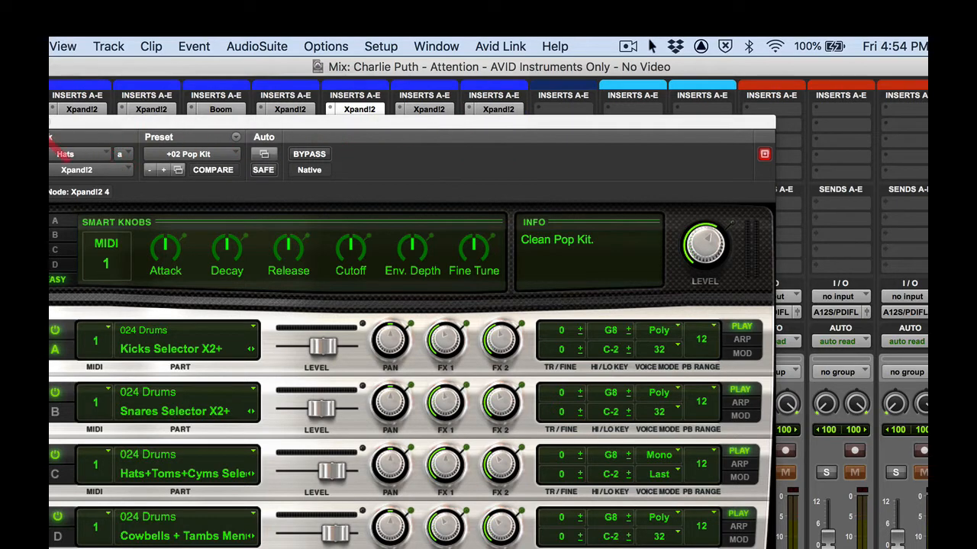
pyautogui.click(50, 124)
pyautogui.click(410, 473)
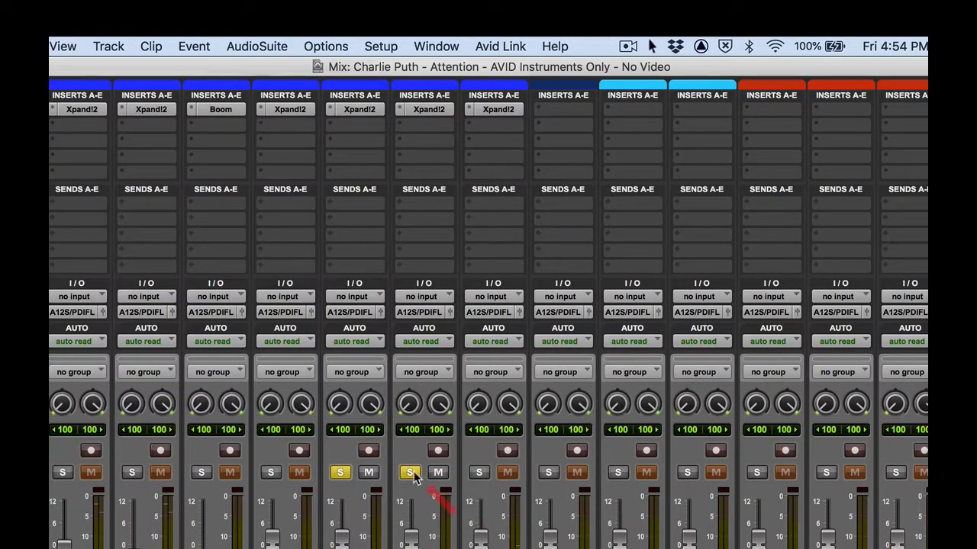
pyautogui.click(339, 473)
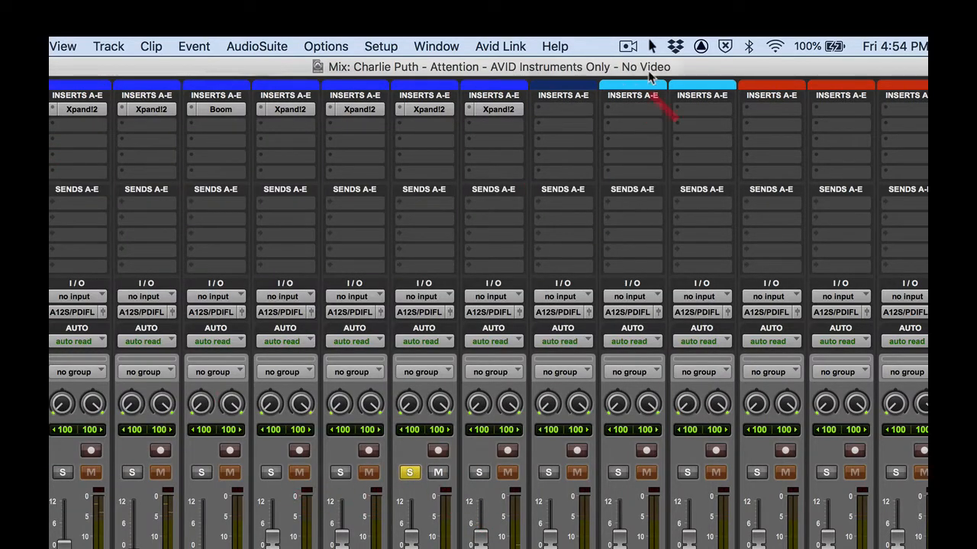
# - Find the Splash and Crash Cymbal notes in the Edit window and play from the Crash Cymbal note at the start of Chorus 3
pyautogui.moveTo(649, 67); pyautogui.dragTo(648, 544)
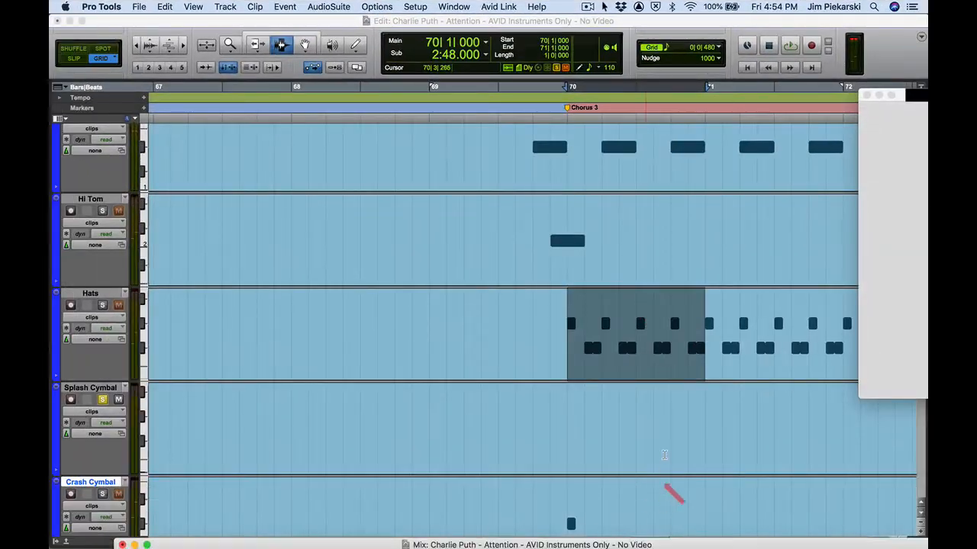
pyautogui.scroll(-4, 665, 455)
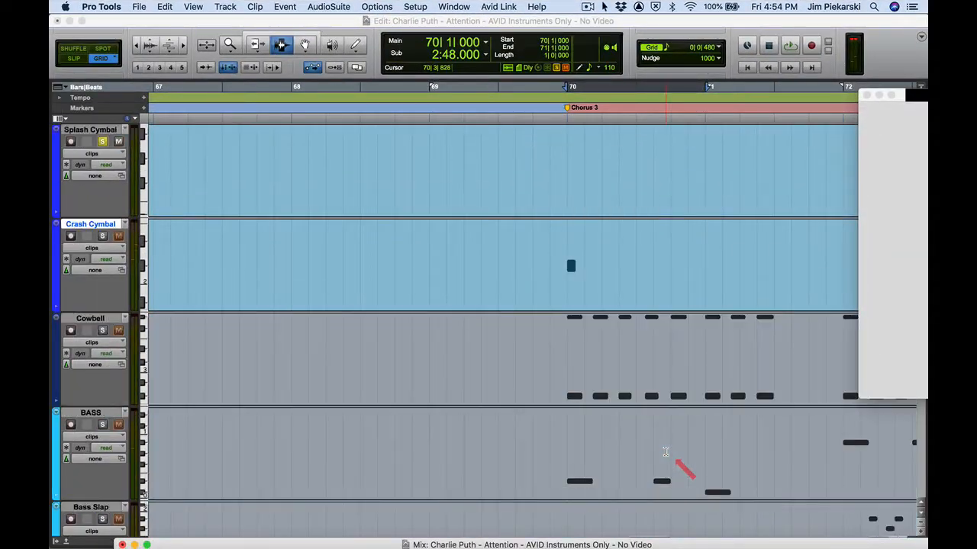
pyautogui.scroll(5, 665, 455)
pyautogui.scroll(-3, 665, 455)
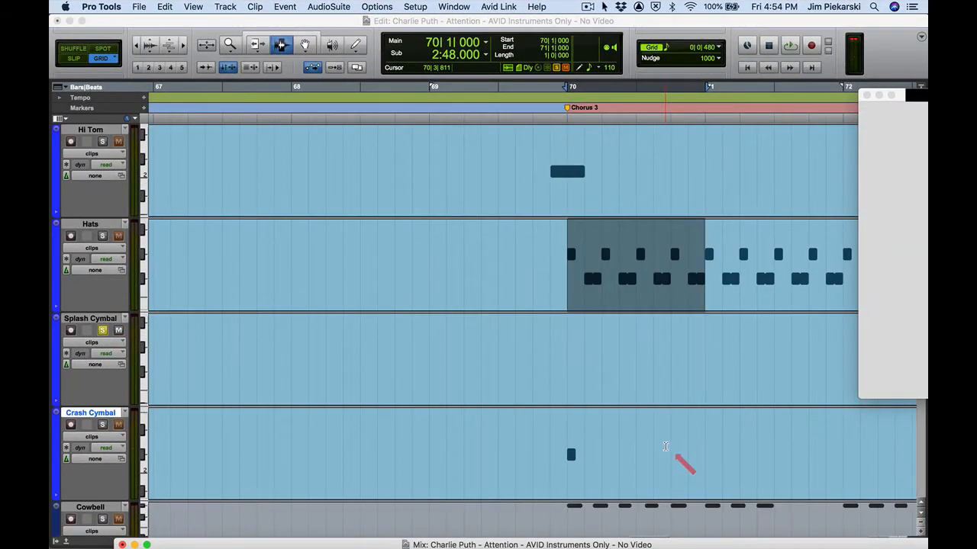
pyautogui.press('r')
pyautogui.press('r')
pyautogui.press('r')
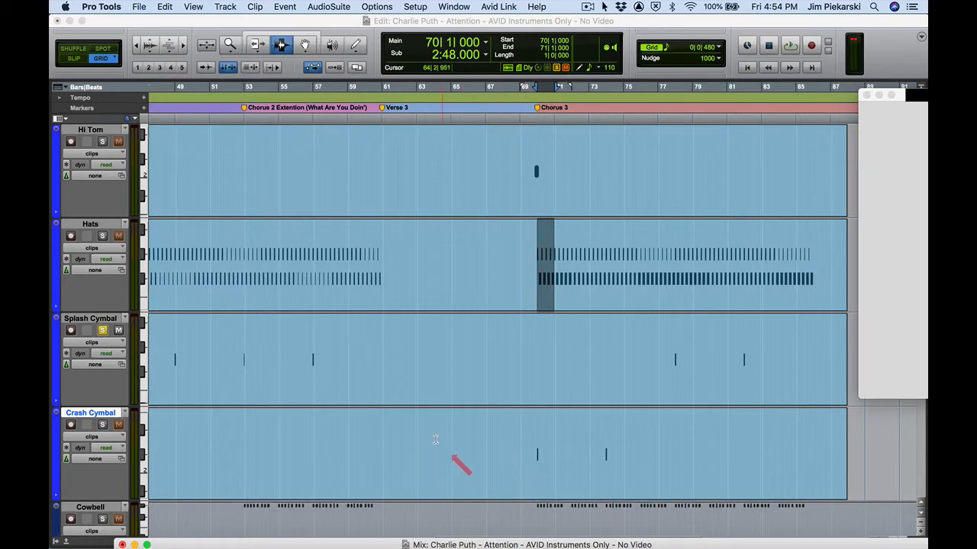
pyautogui.click(294, 28)
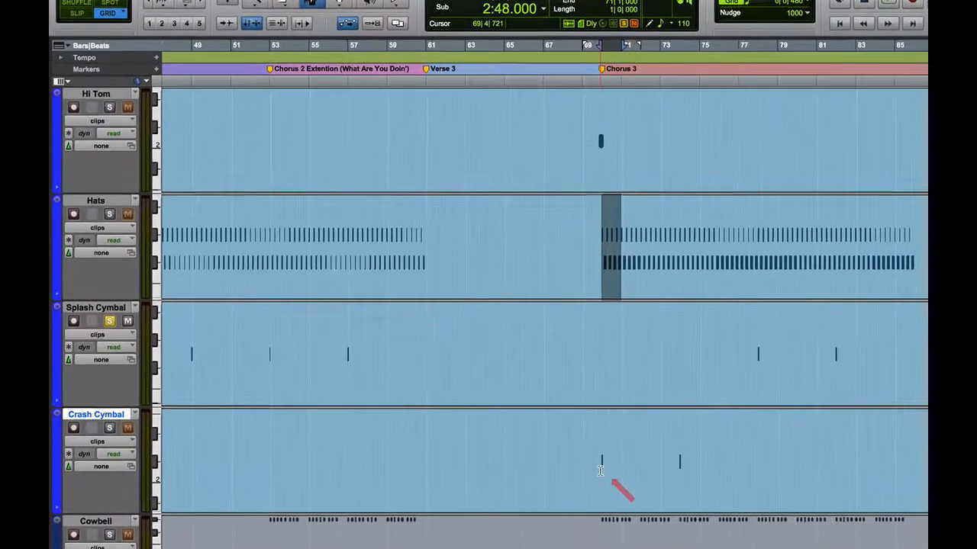
pyautogui.click(537, 462)
pyautogui.press('space')
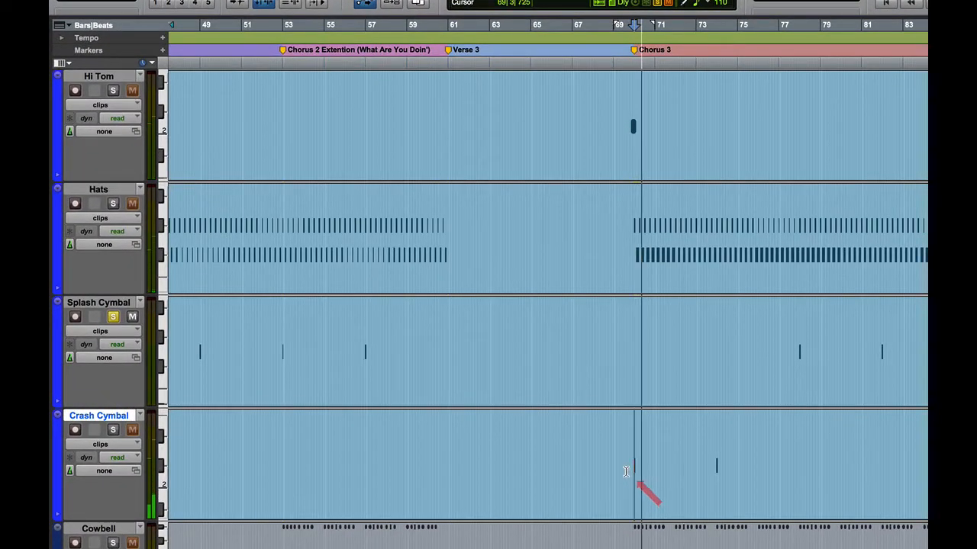
# - Solo the Crash Cymbal track alongside Splash Cymbal and audition the crash note at the start of Chorus 3
pyautogui.press('space')
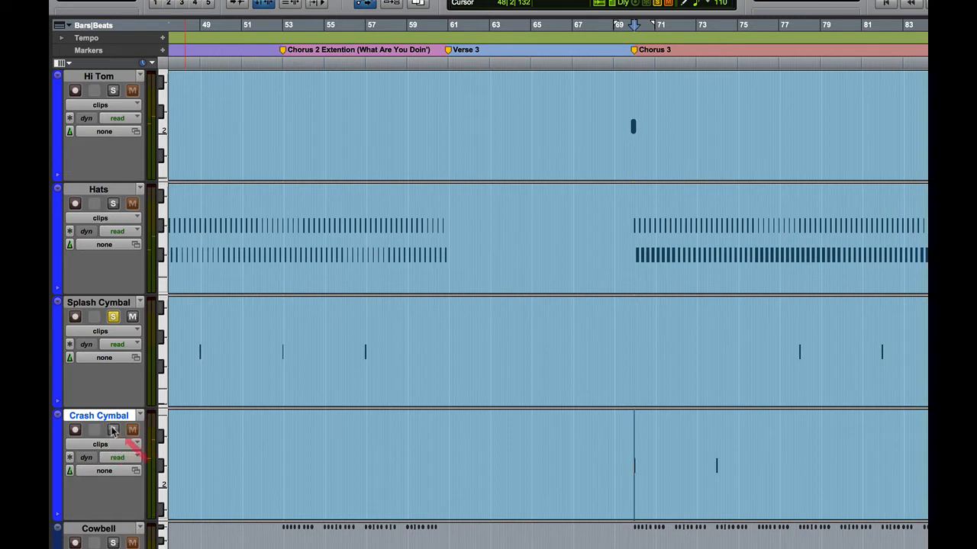
pyautogui.click(112, 430)
pyautogui.click(630, 466)
pyautogui.press('space')
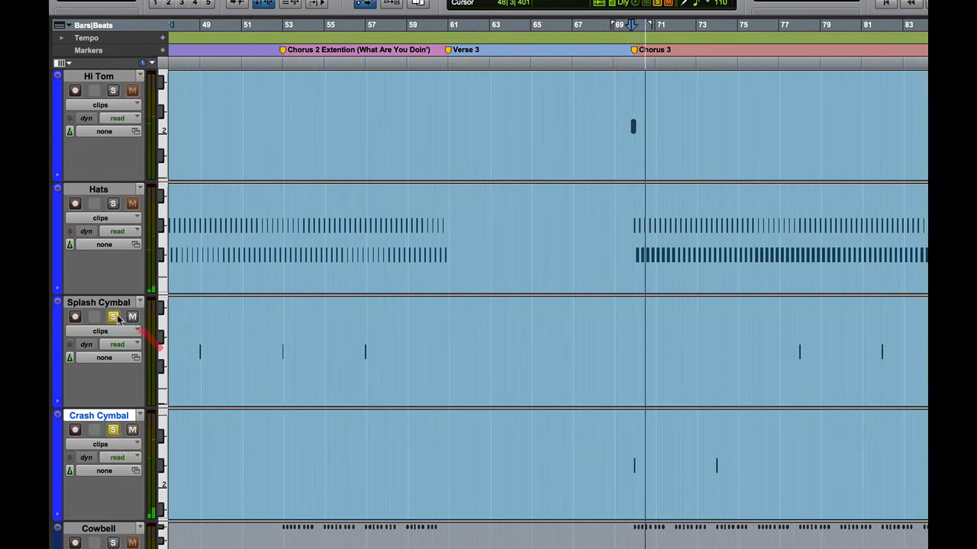
pyautogui.press('space')
# - Audition the Splash Cymbal track's first note in Chorus 3
pyautogui.click(798, 356)
pyautogui.press('space')
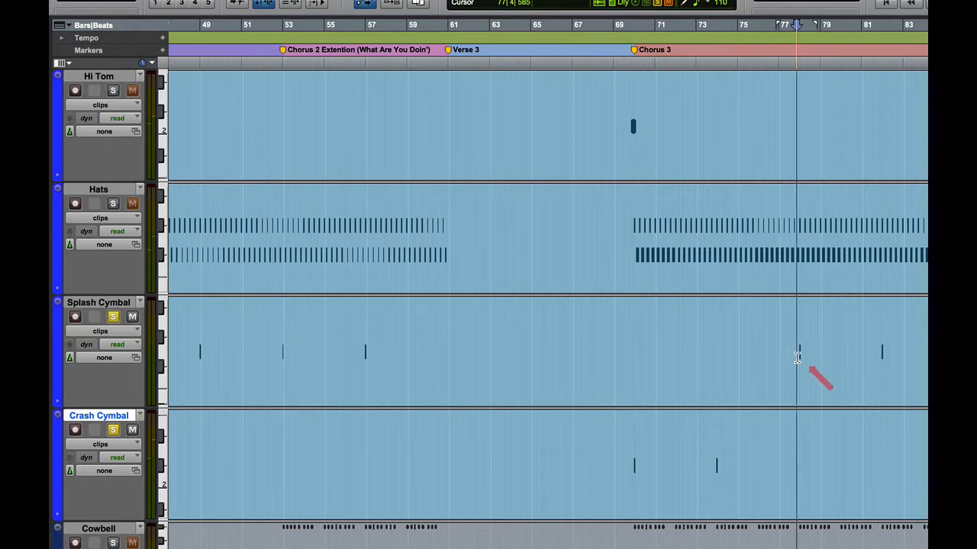
pyautogui.press('space')
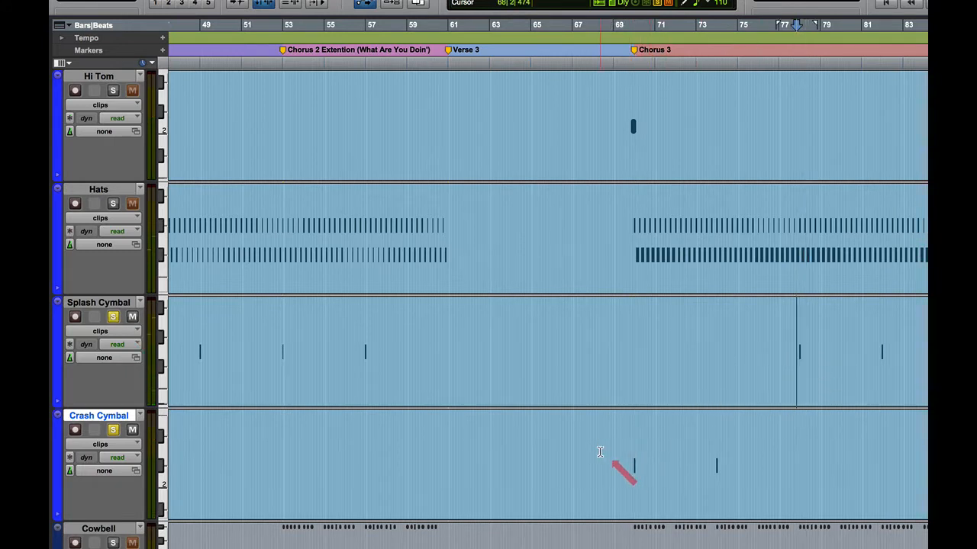
# - Check the Cowbell track's name and MIDI note comments in the Mix window
pyautogui.press('super+equal')
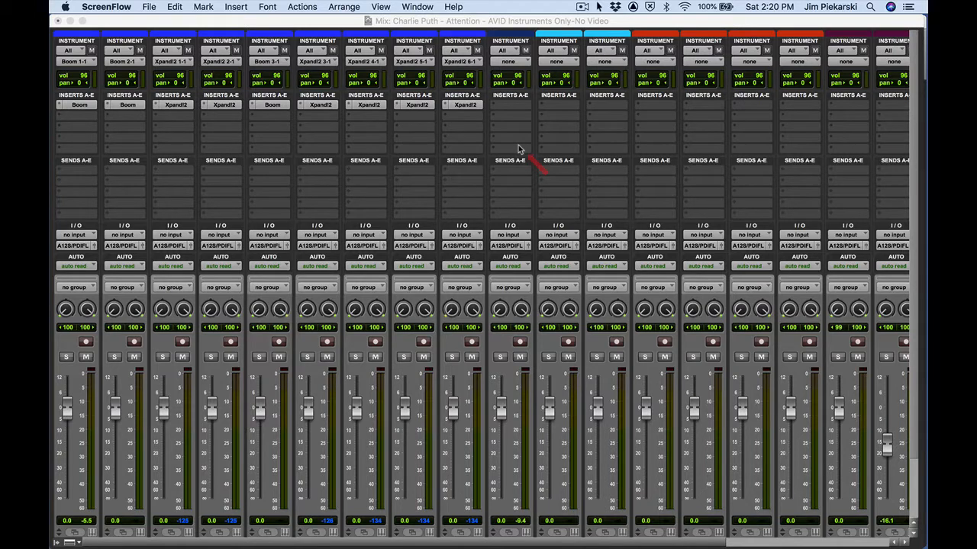
pyautogui.scroll(-5, 691, 254)
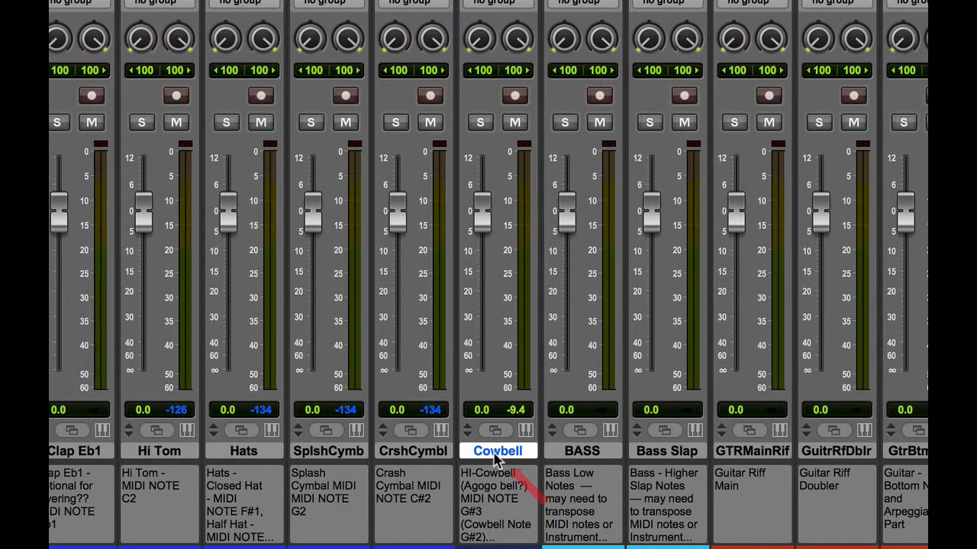
pyautogui.doubleClick(496, 452)
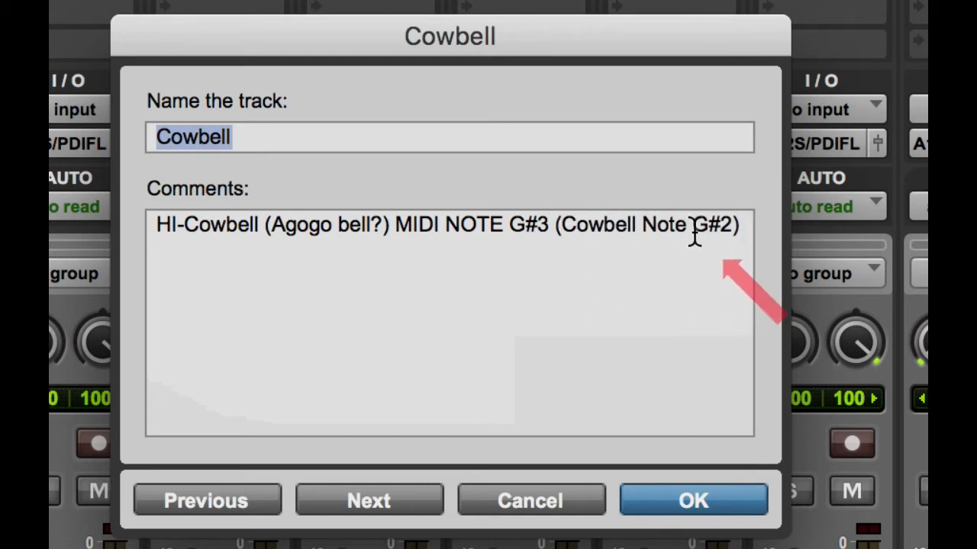
pyautogui.click(667, 506)
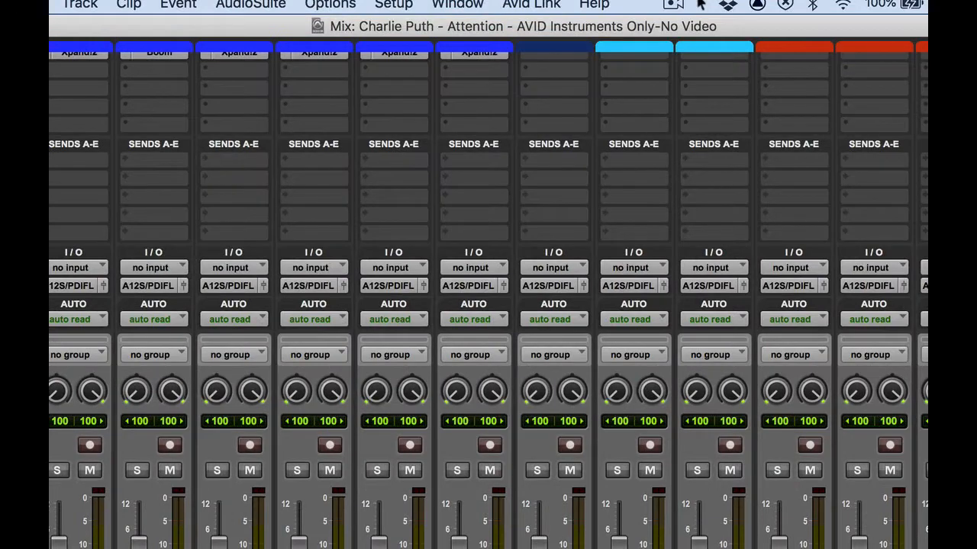
pyautogui.scroll(5, 489, 298)
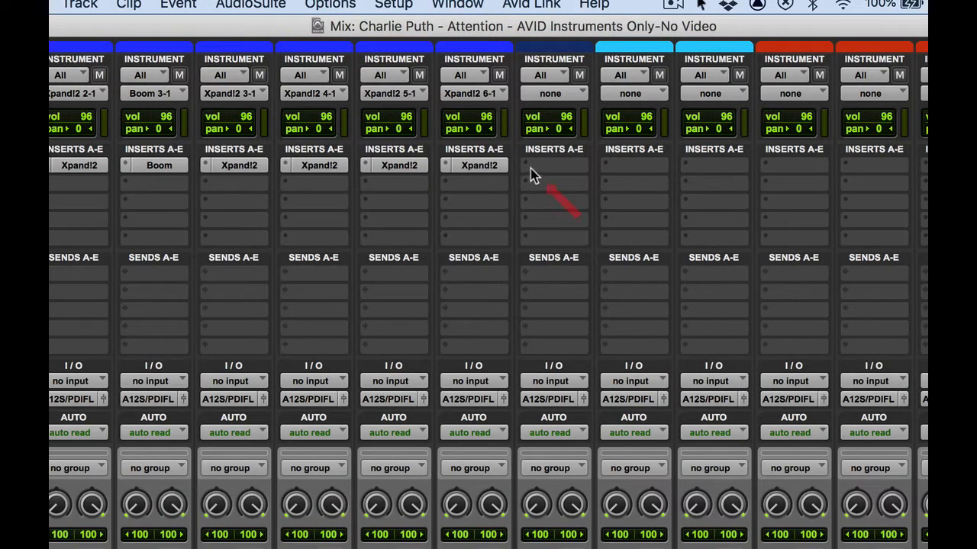
pyautogui.click(532, 174)
pyautogui.moveTo(532, 174)
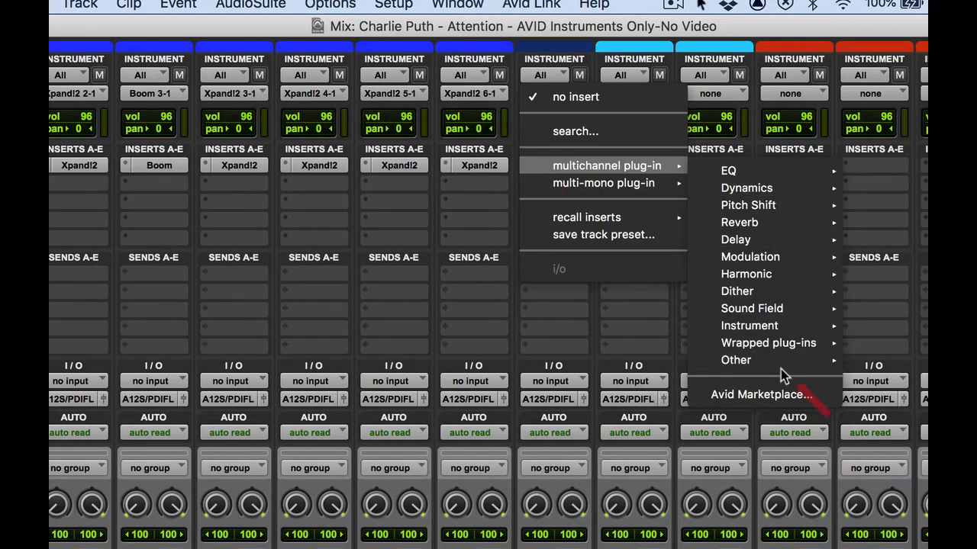
pyautogui.click(580, 97)
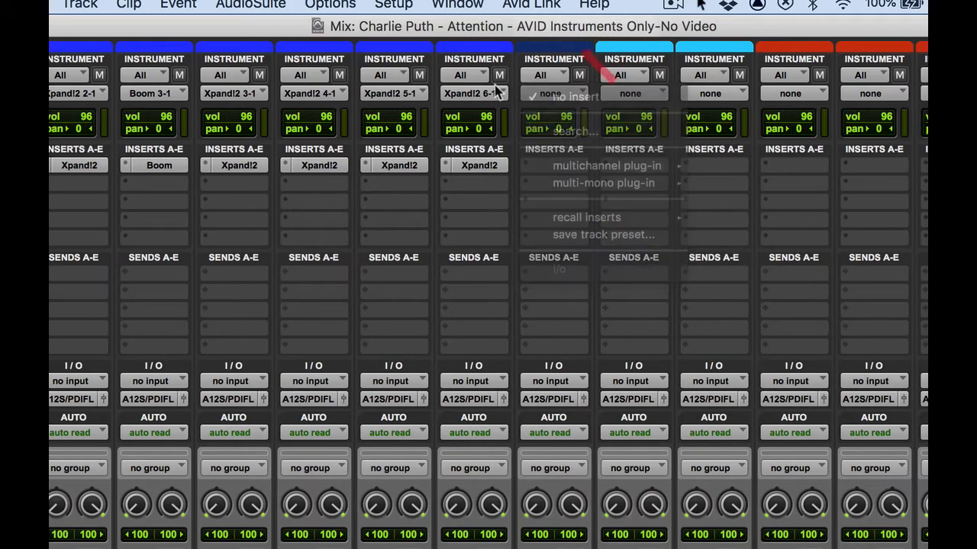
# - Copy the Crash Cymbal track's Xpand!2 insert to the Cowbell track and close the Crash Cymbal plug-in window
pyautogui.click(480, 168)
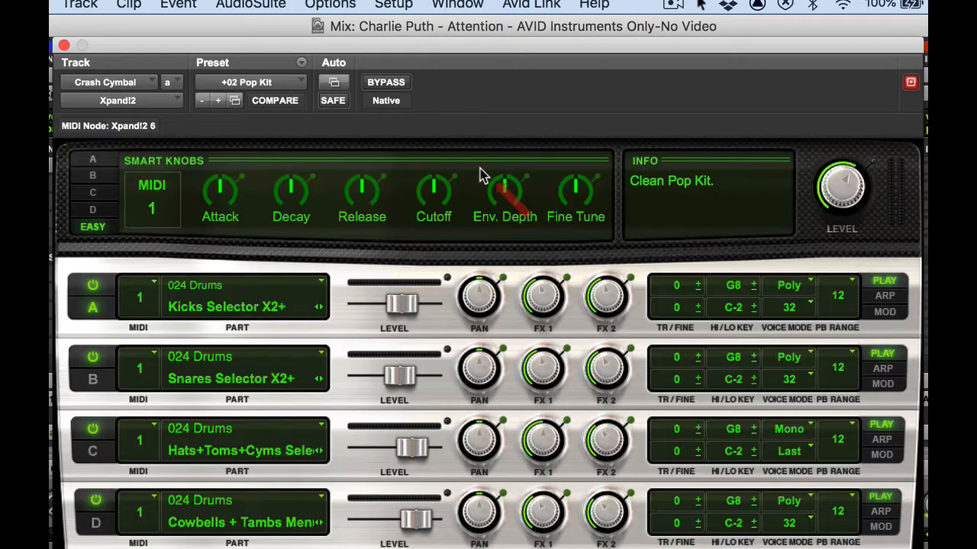
pyautogui.moveTo(447, 50); pyautogui.dragTo(478, 361)
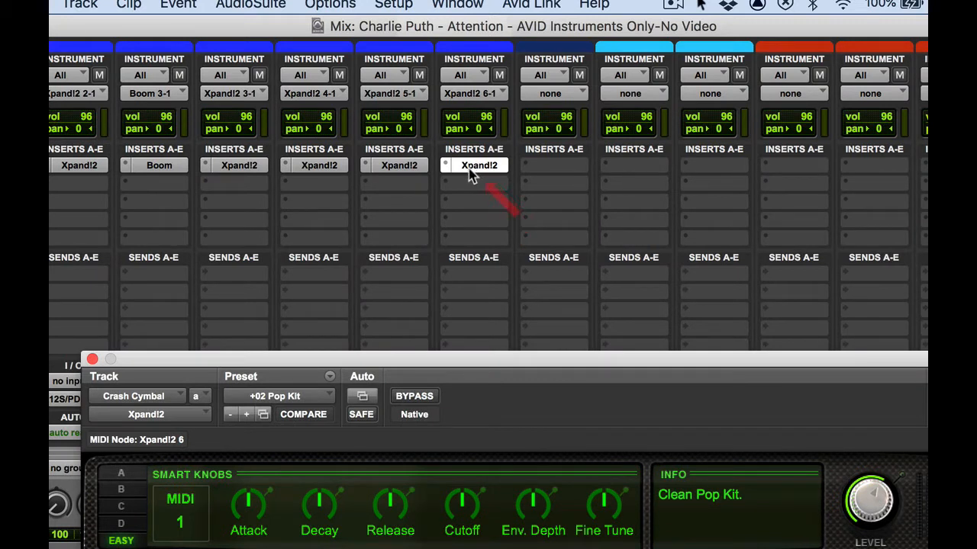
pyautogui.moveTo(470, 175); pyautogui.dragTo(556, 175)
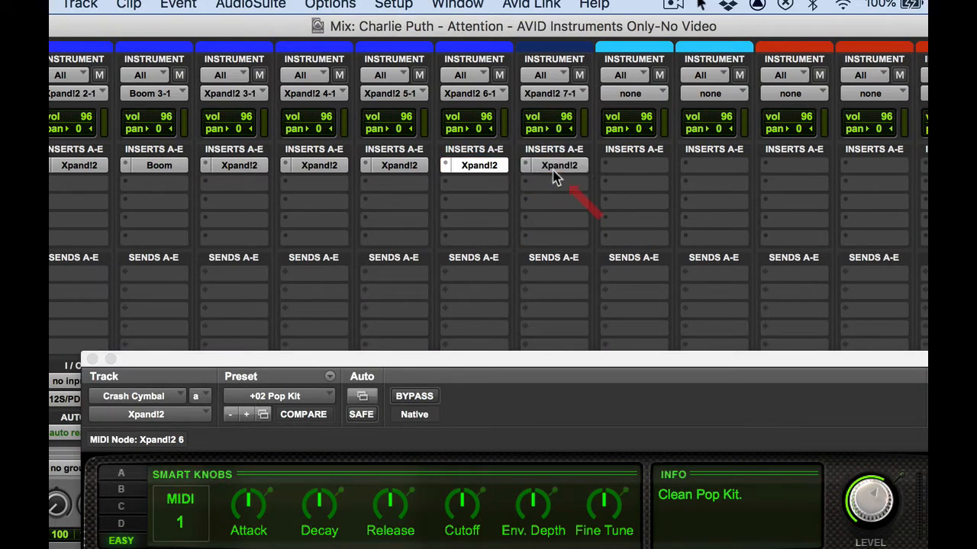
pyautogui.click(91, 359)
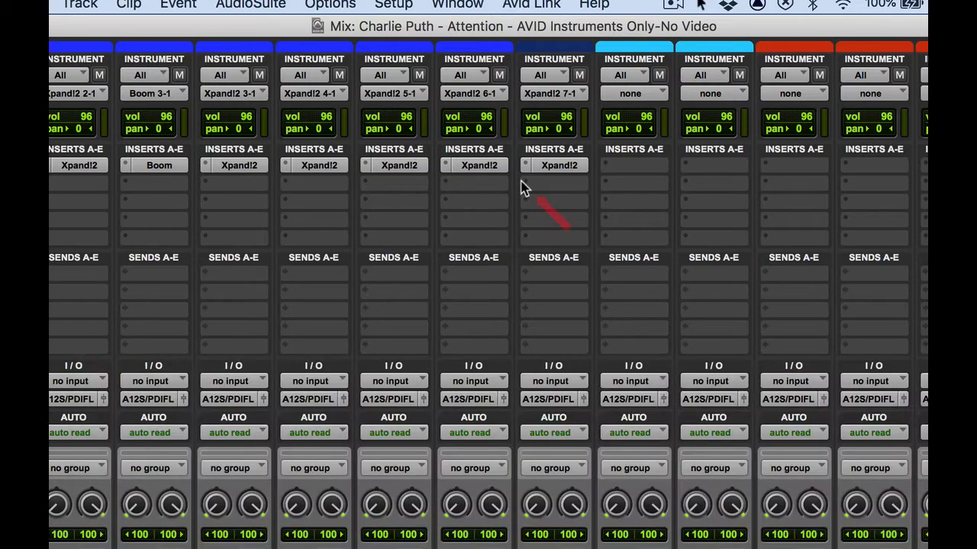
# - Load the 14 Metallic + Wooden preset from the 27 Percussion folder into the Cowbell track's Xpand!2 and record-enable the track
pyautogui.click(561, 166)
pyautogui.moveTo(549, 267); pyautogui.dragTo(616, 76)
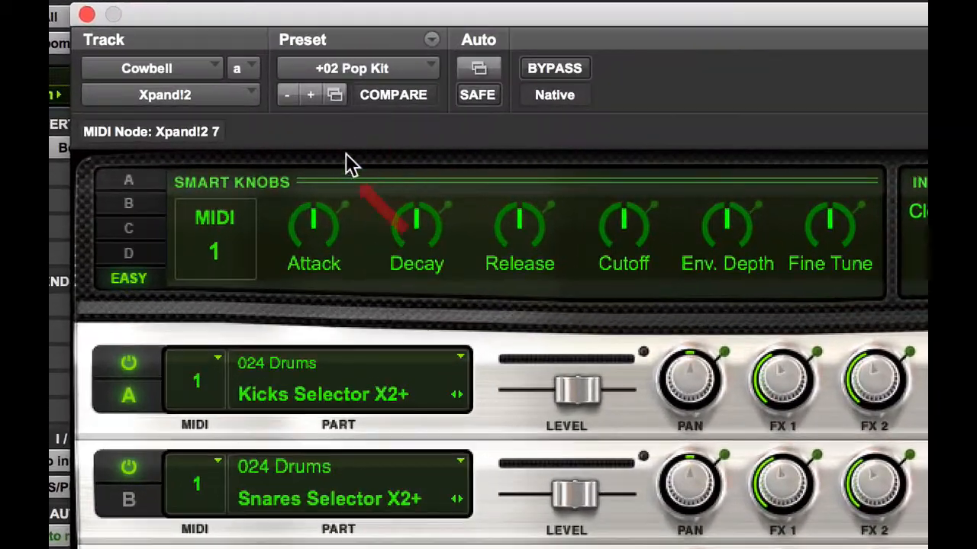
pyautogui.click(335, 95)
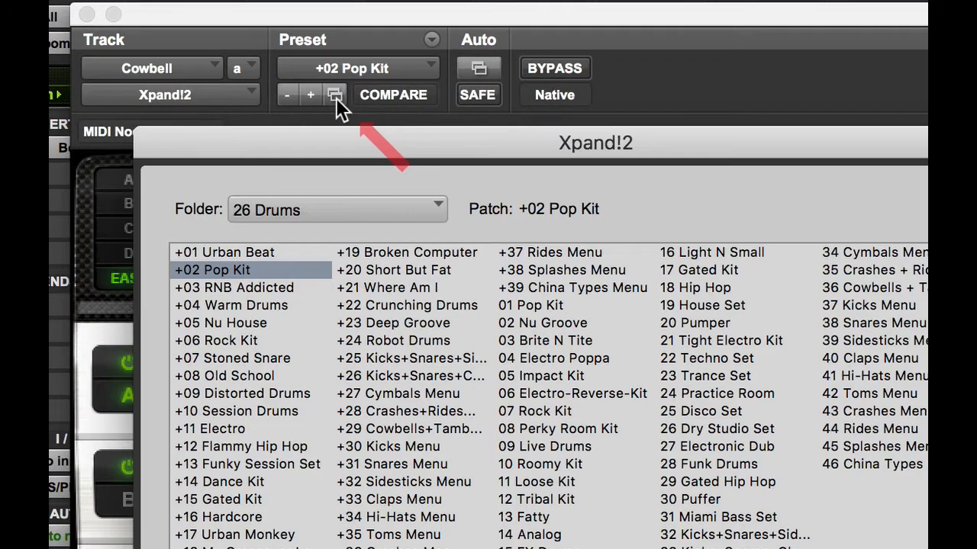
pyautogui.click(303, 211)
pyautogui.moveTo(349, 218)
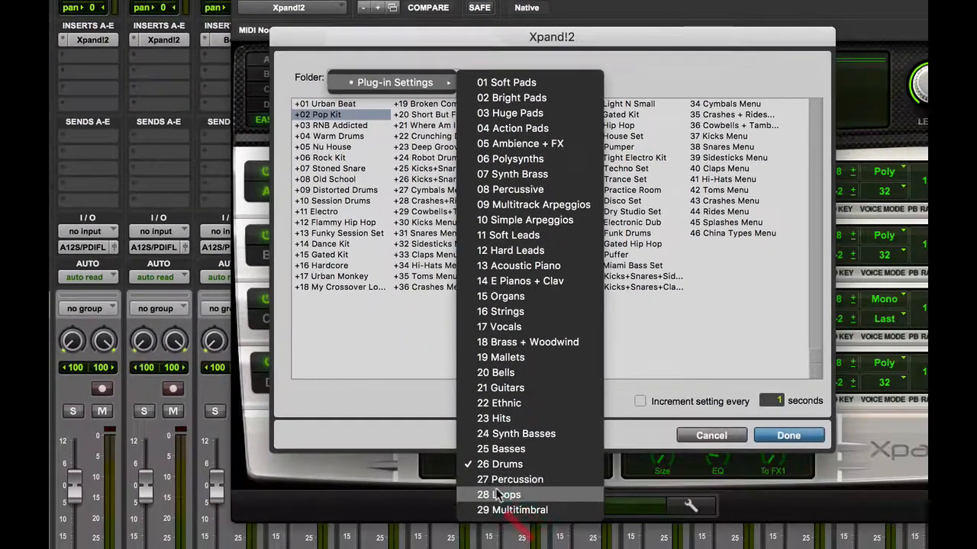
pyautogui.click(503, 481)
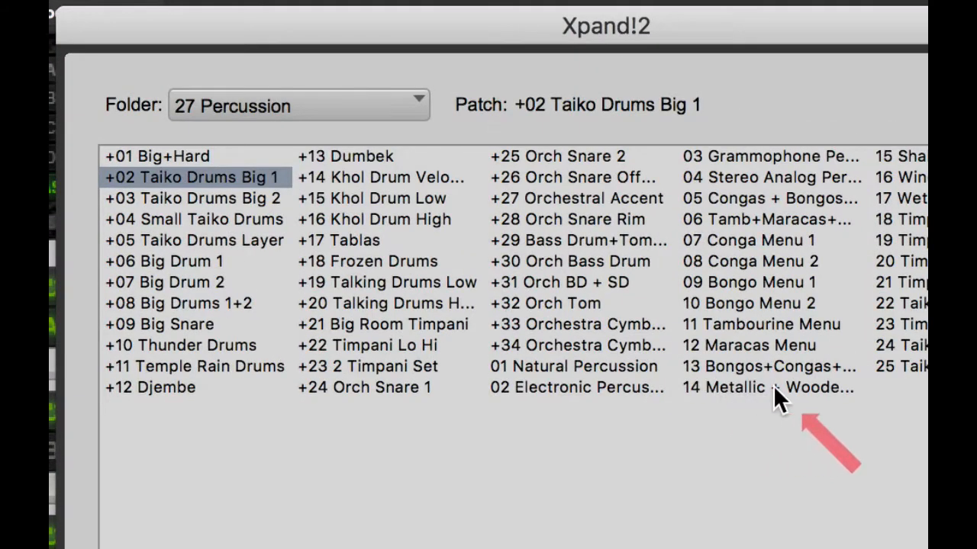
pyautogui.click(773, 387)
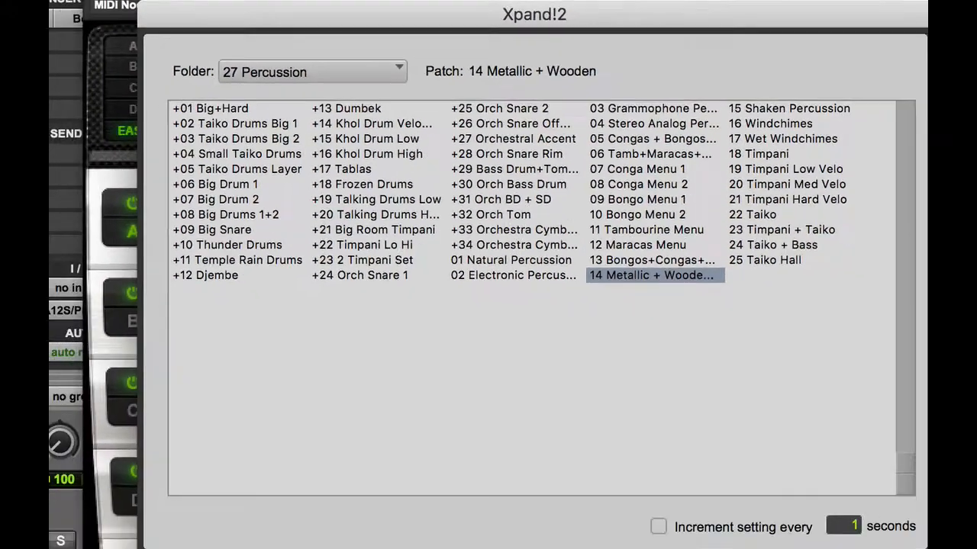
pyautogui.click(808, 528)
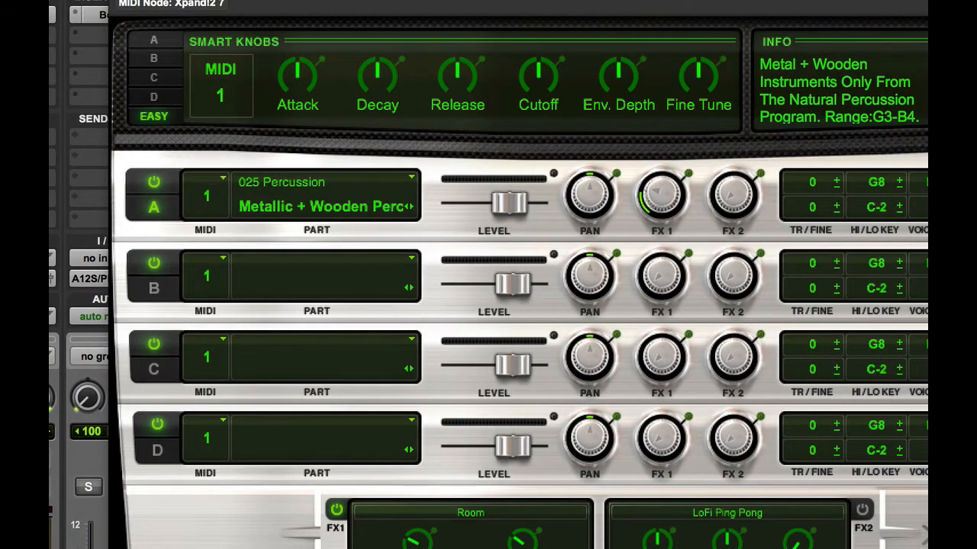
pyautogui.moveTo(636, 2); pyautogui.dragTo(441, 537)
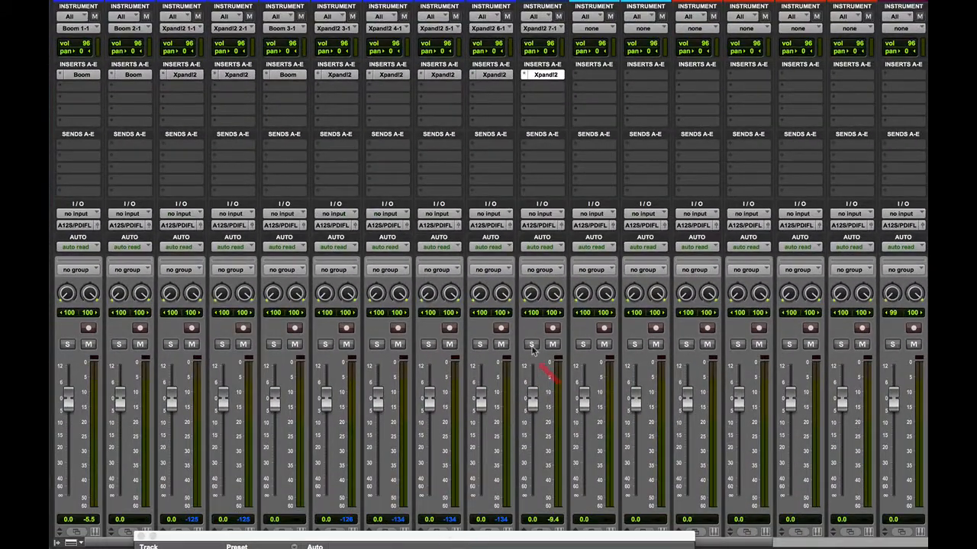
pyautogui.click(553, 329)
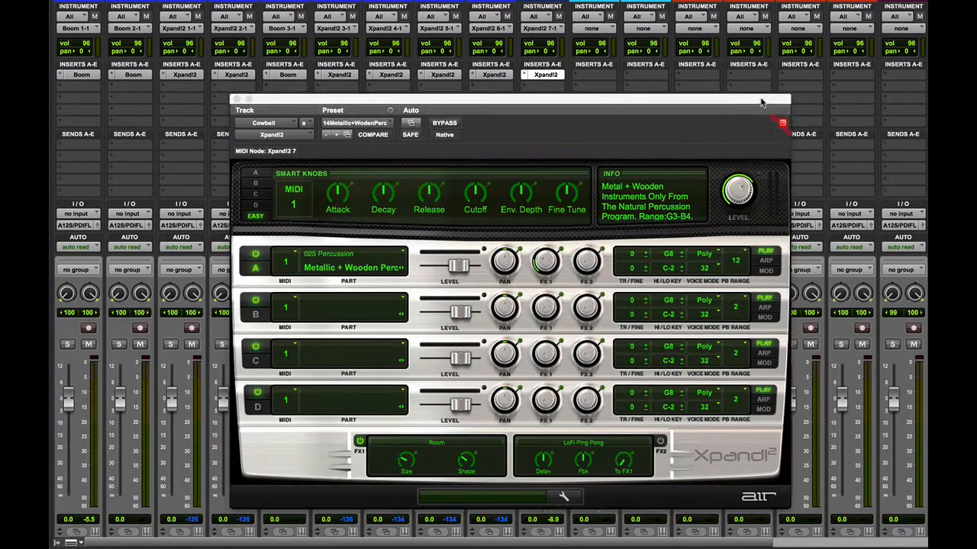
# - Try the 07 Rock Kit preset from the 26 Drums folder in the Cowbell track's Xpand!2
pyautogui.click(348, 129)
pyautogui.click(419, 100)
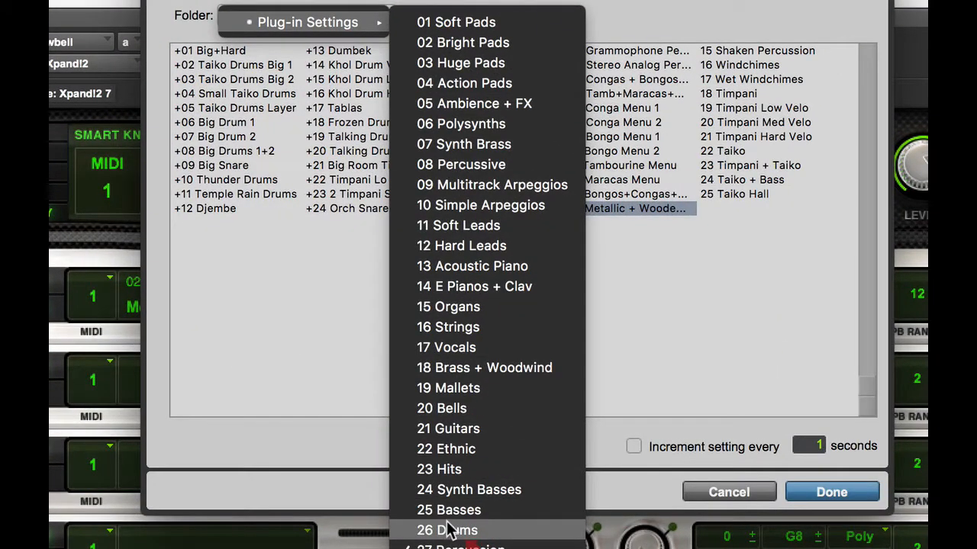
pyautogui.click(450, 512)
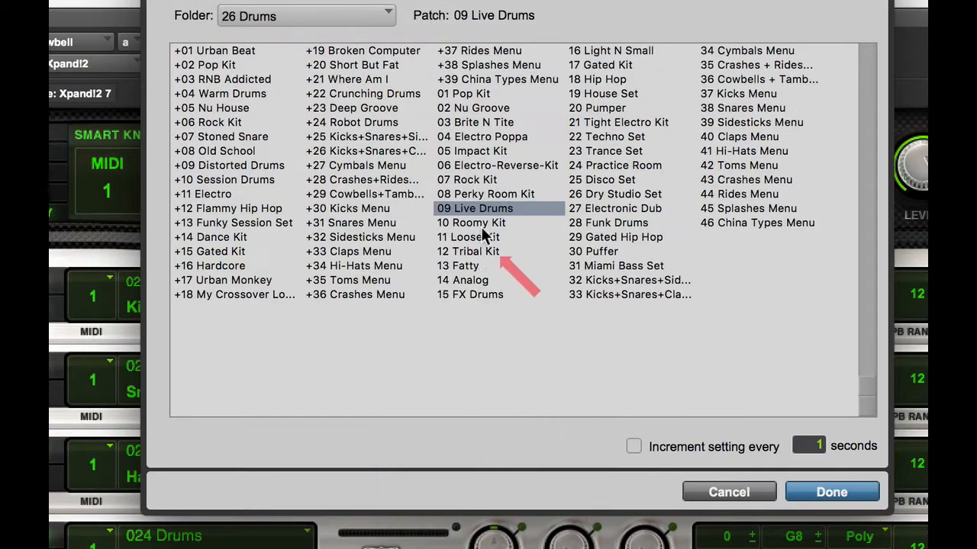
pyautogui.click(489, 181)
pyautogui.click(825, 491)
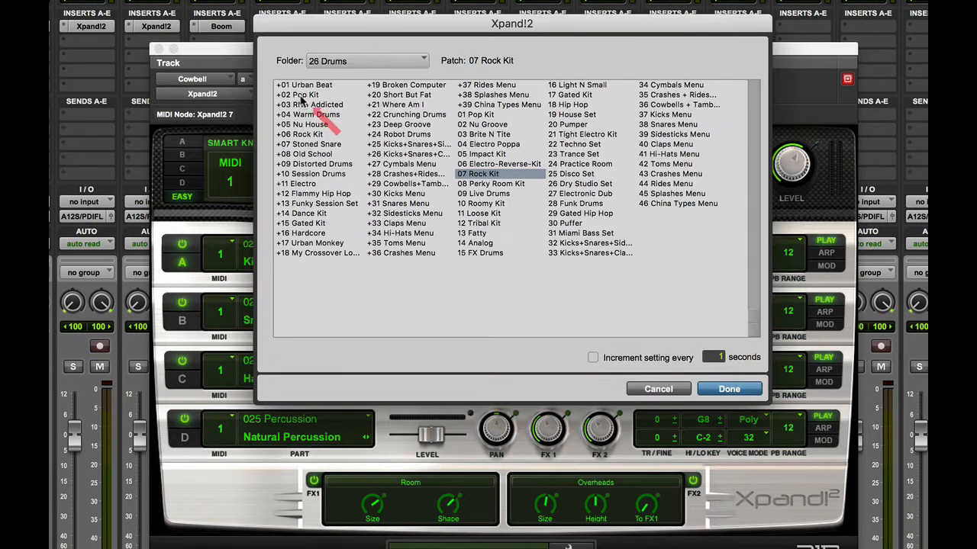
pyautogui.click(299, 95)
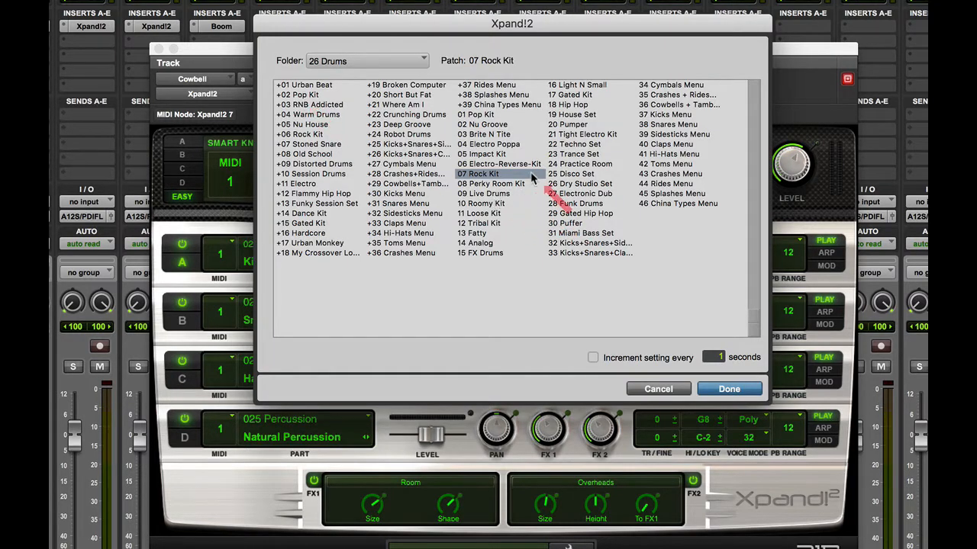
# - Reload the 14 Metallic + Wooden preset from the 27 Percussion folder for the Cowbell track and close Xpand!2
pyautogui.click(364, 60)
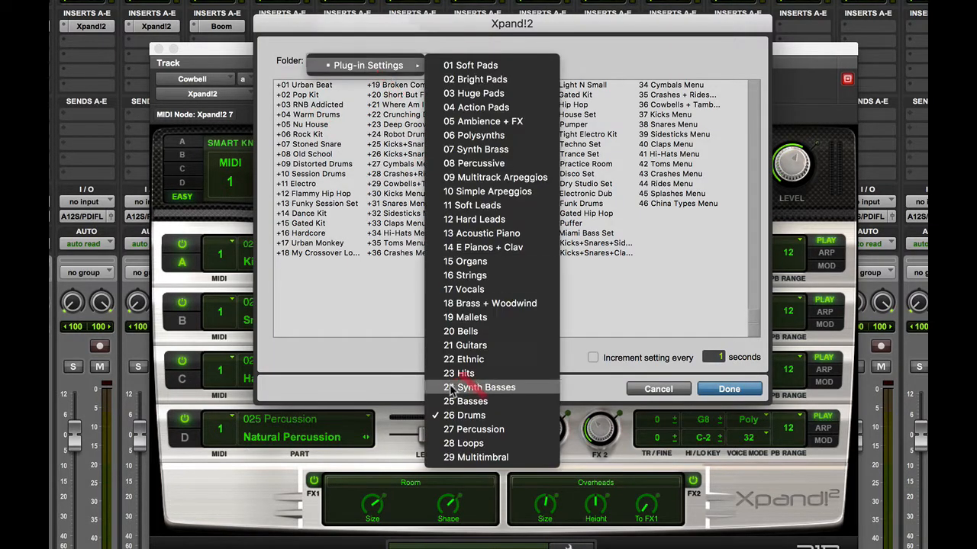
pyautogui.click(479, 430)
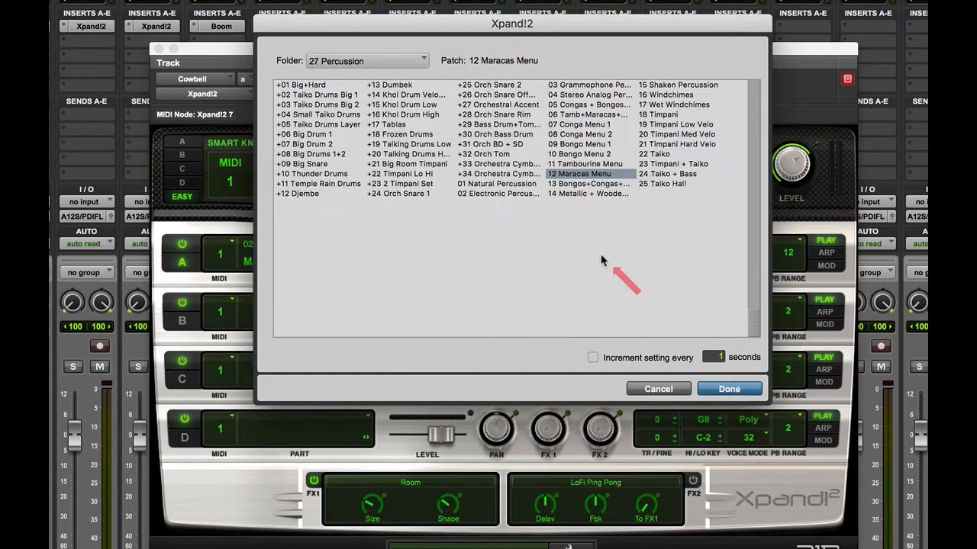
pyautogui.click(595, 194)
pyautogui.click(729, 389)
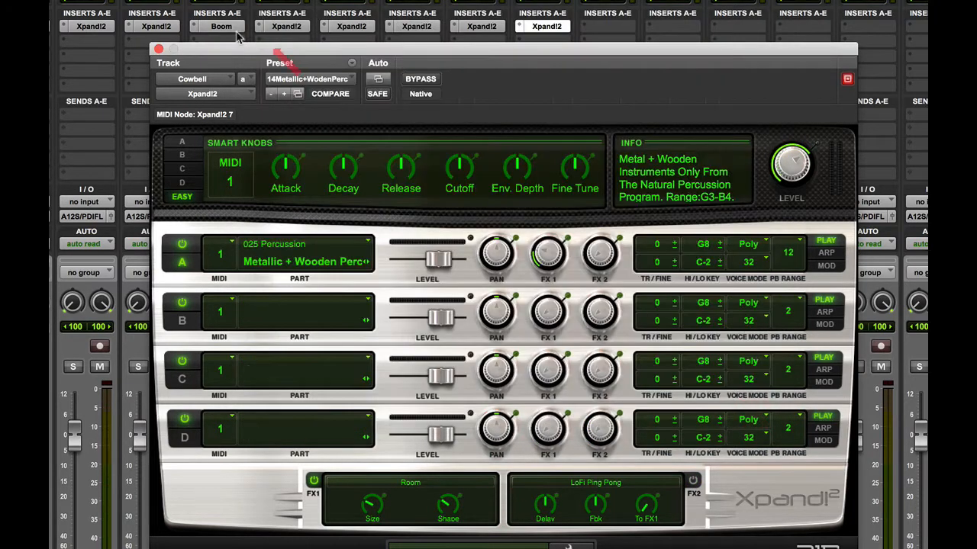
pyautogui.click(158, 49)
# - Audition the Cowbell track from its first notes in the Edit window, and turn off its solo and record enable
pyautogui.press('super+equal')
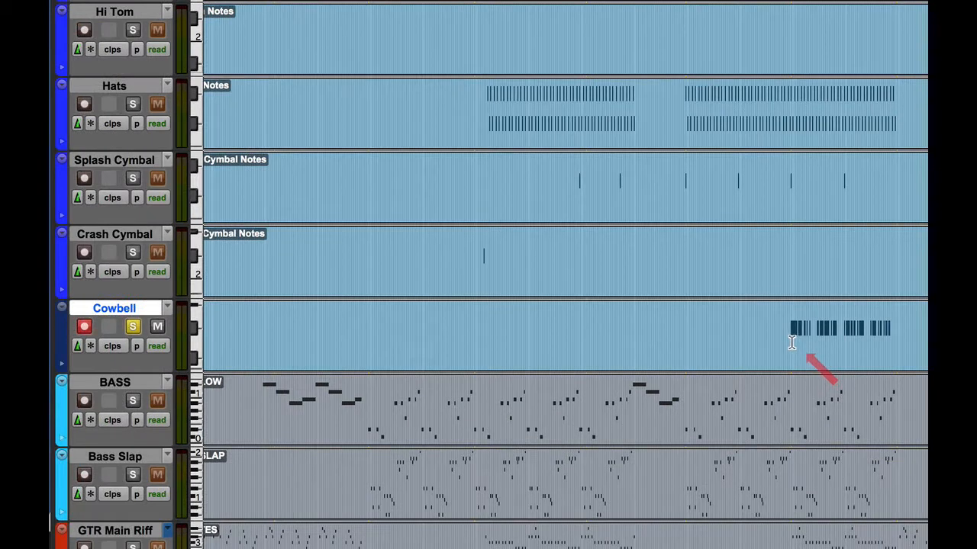
pyautogui.click(791, 342)
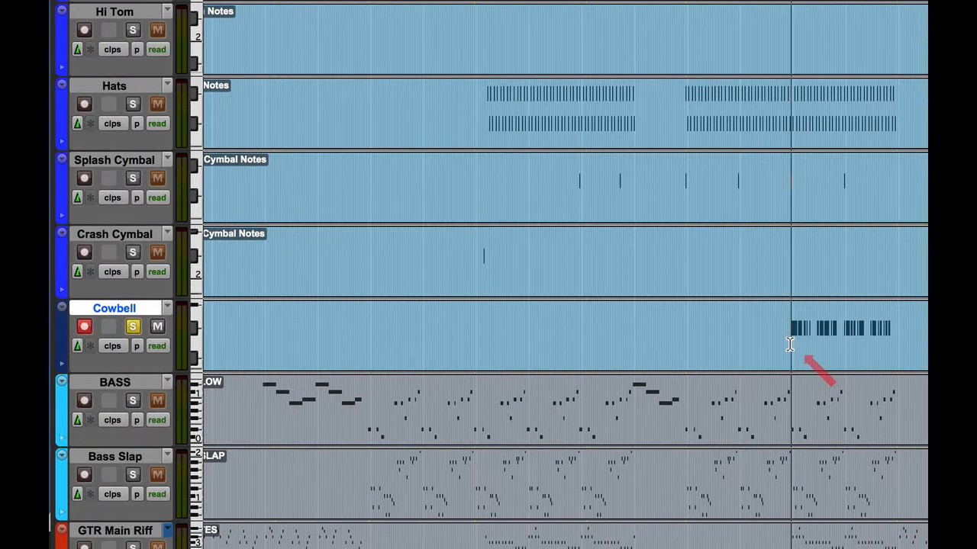
pyautogui.press('space')
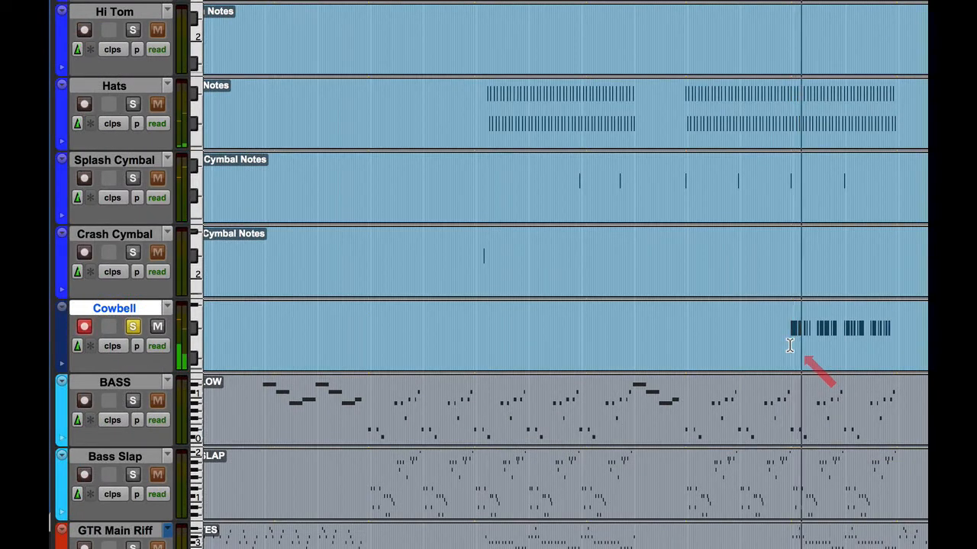
pyautogui.press('space')
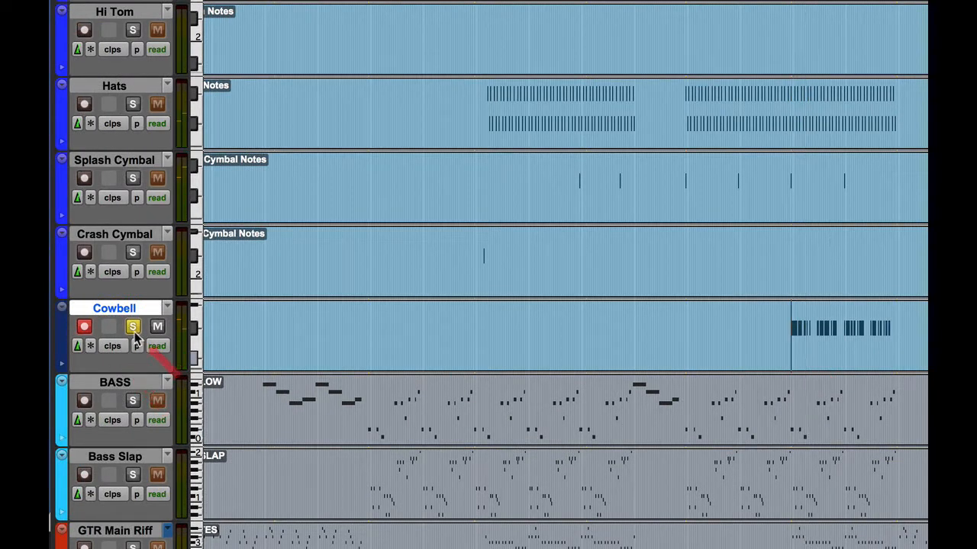
pyautogui.click(133, 326)
pyautogui.hotkey('shift', 'r')
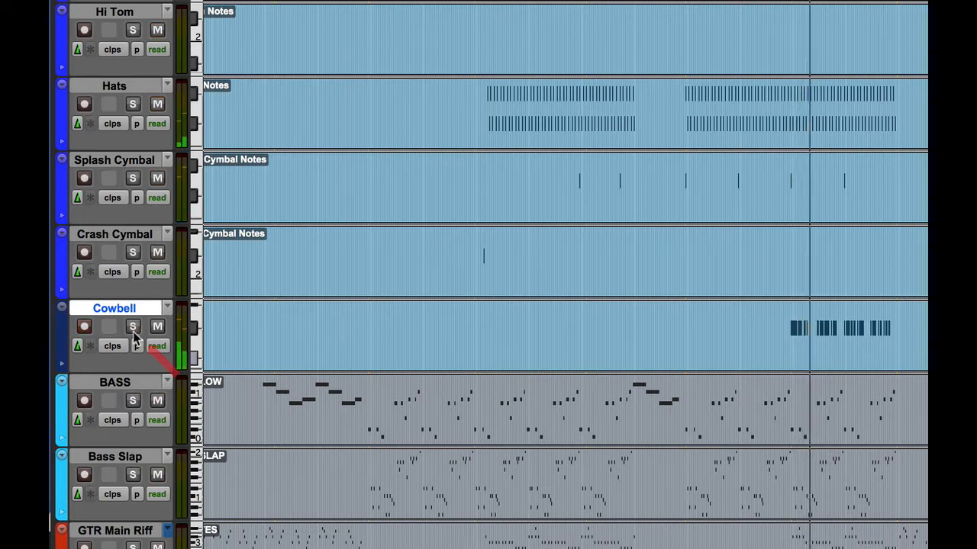
# - Stop playback, switch the Cowbell track to notes view and enlarge its track height so individual pitches can be edited
pyautogui.press('space')
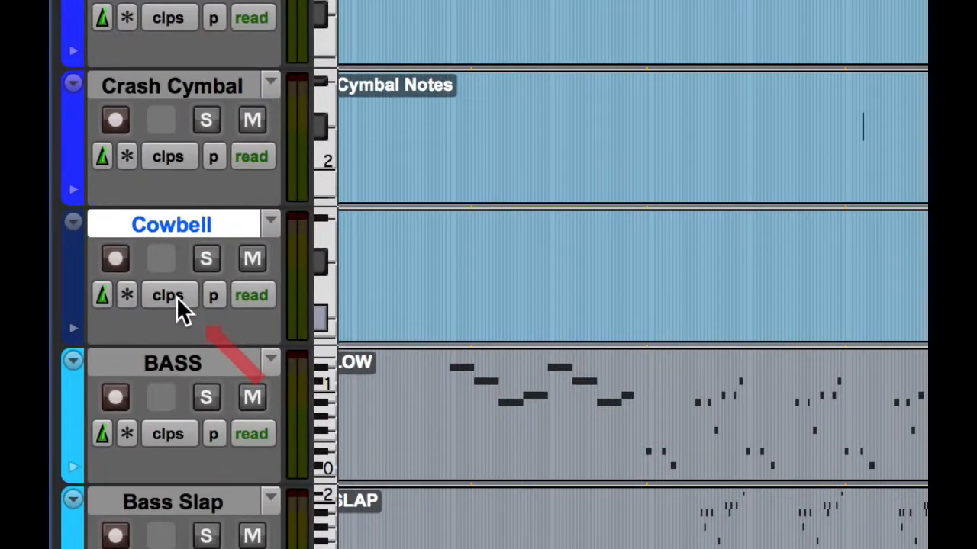
pyautogui.click(176, 297)
pyautogui.click(207, 328)
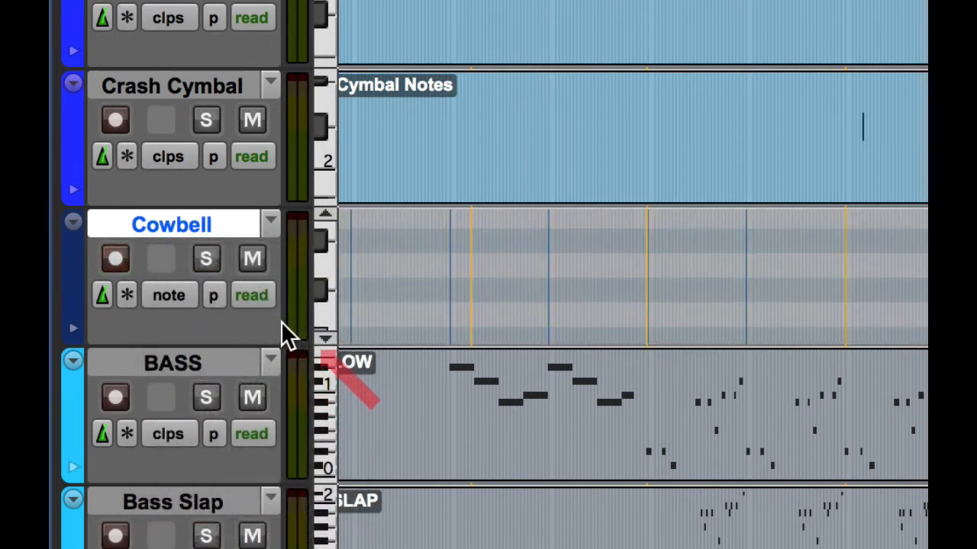
pyautogui.moveTo(185, 344); pyautogui.dragTo(210, 545)
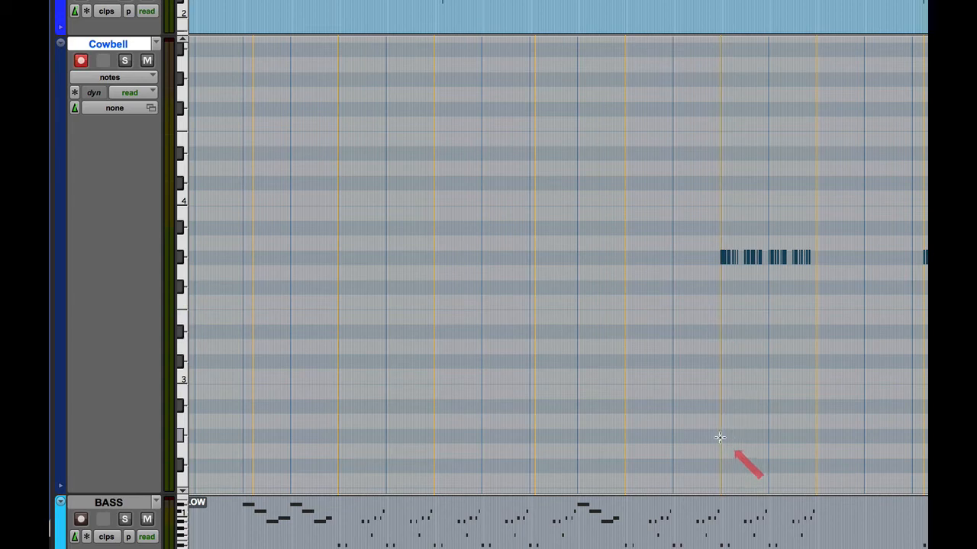
# - Move all the Cowbell notes in both song sections down one octave, from G#3 to G#2, and return to the Mix window
pyautogui.click(698, 226)
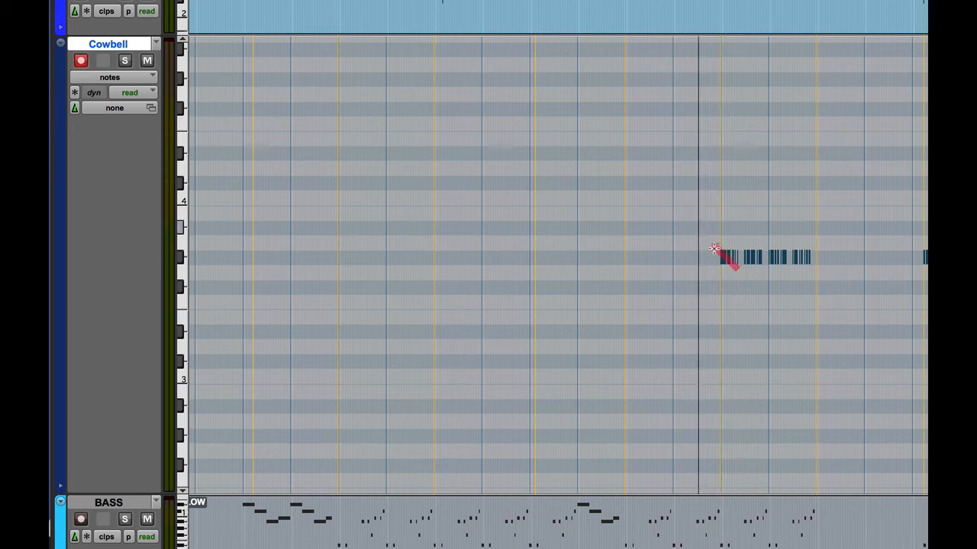
pyautogui.moveTo(698, 227); pyautogui.dragTo(815, 341)
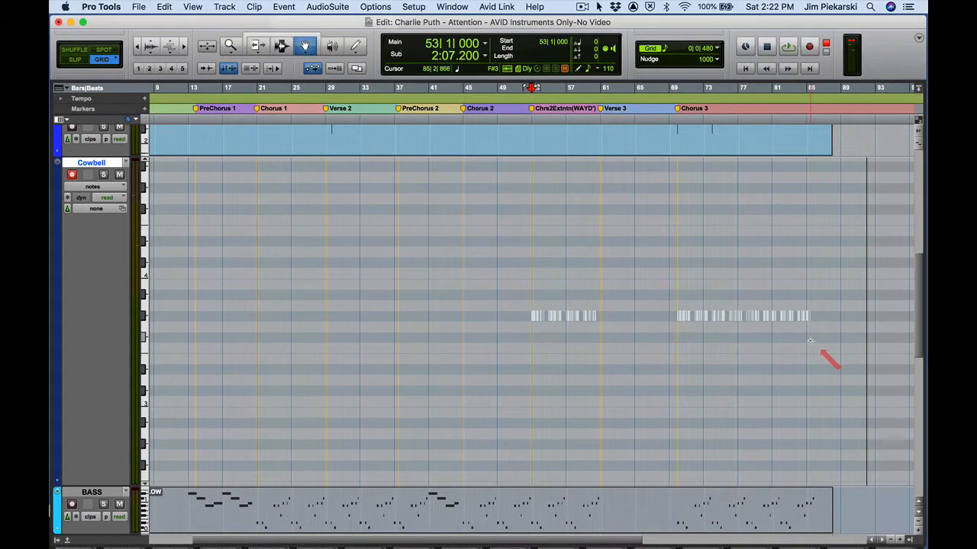
pyautogui.press('t')
pyautogui.press('t')
pyautogui.press('t')
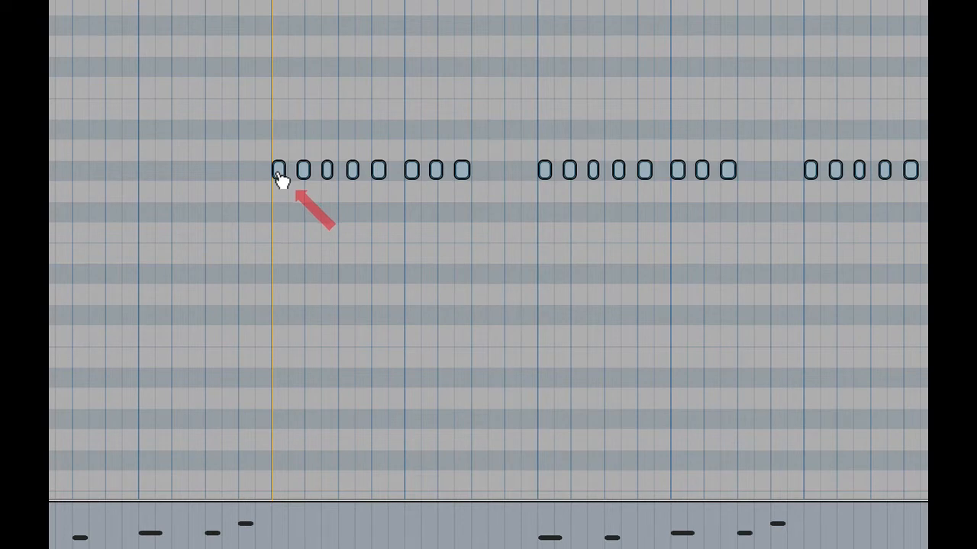
pyautogui.moveTo(278, 177); pyautogui.dragTo(277, 425)
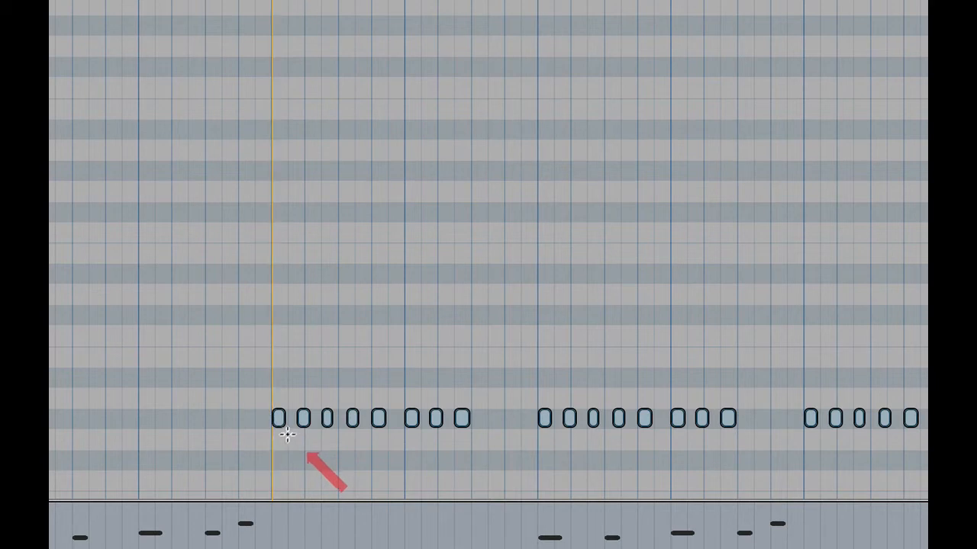
pyautogui.scroll(-2, 290, 433)
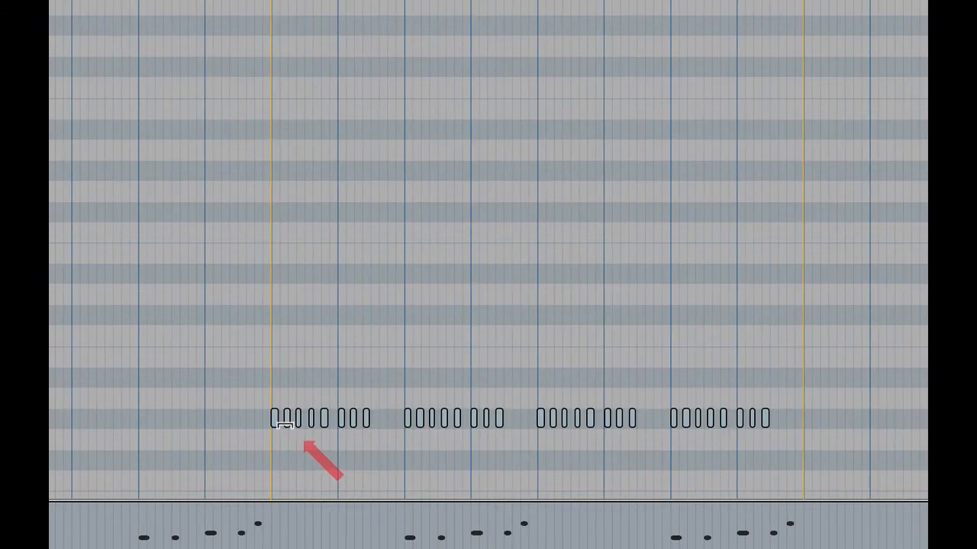
pyautogui.press('r')
pyautogui.press('r')
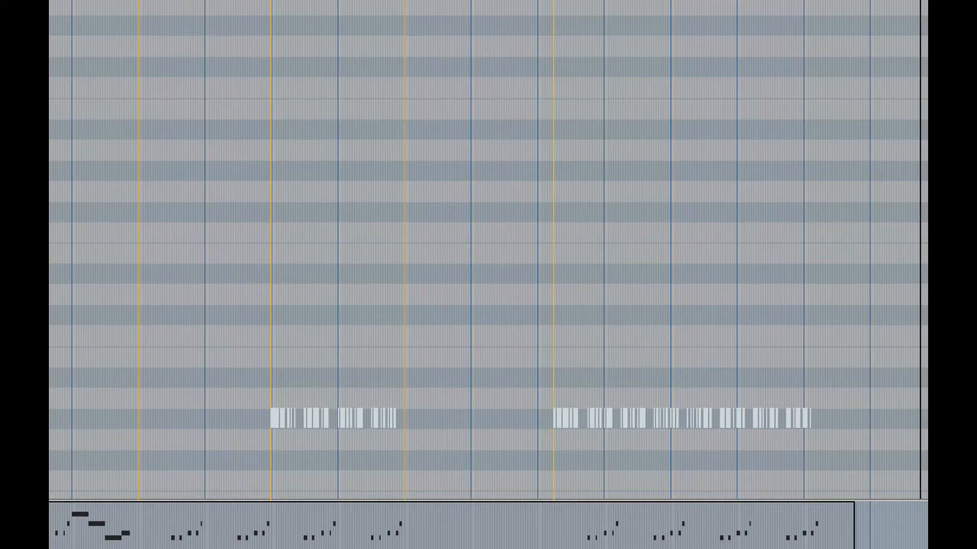
pyautogui.moveTo(152, 544); pyautogui.dragTo(429, 28)
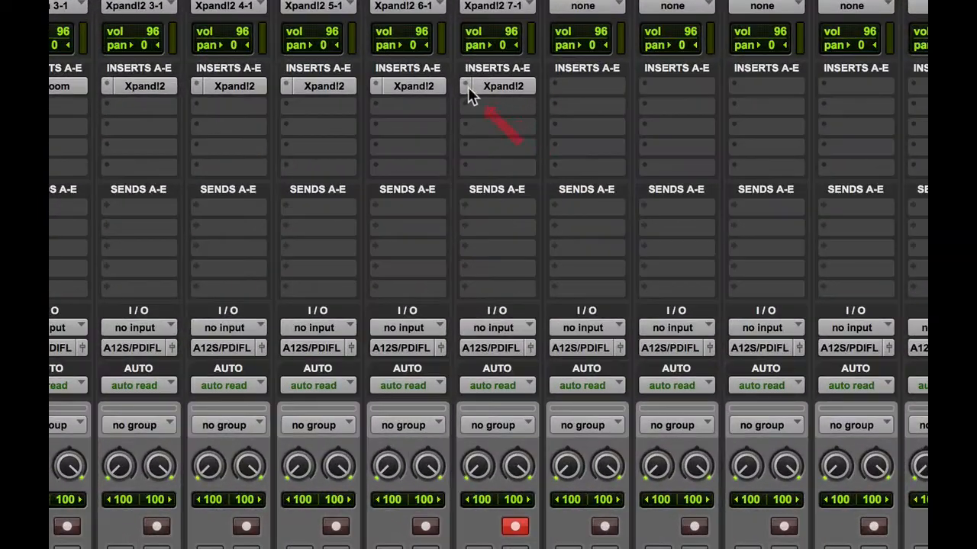
pyautogui.click(467, 86)
pyautogui.moveTo(489, 87)
pyautogui.moveTo(706, 268)
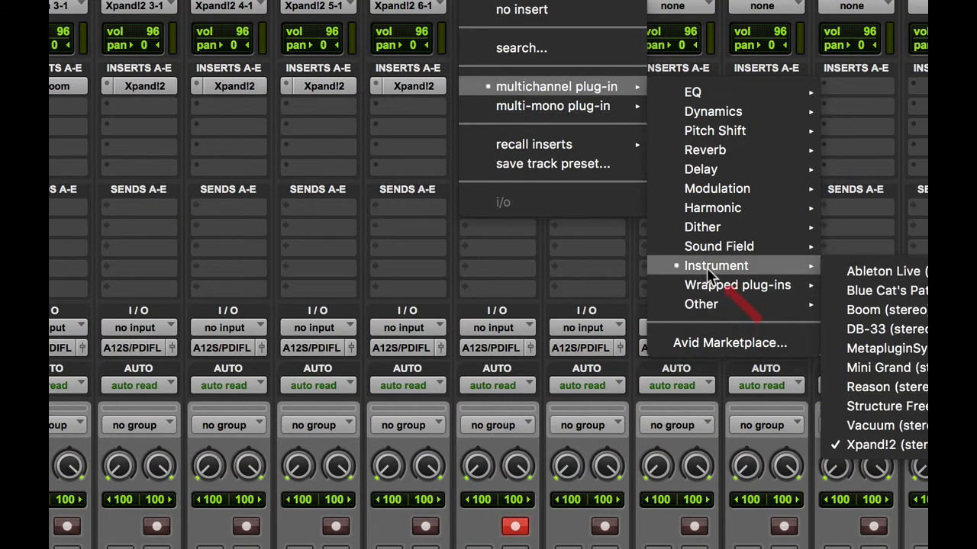
pyautogui.press('Escape')
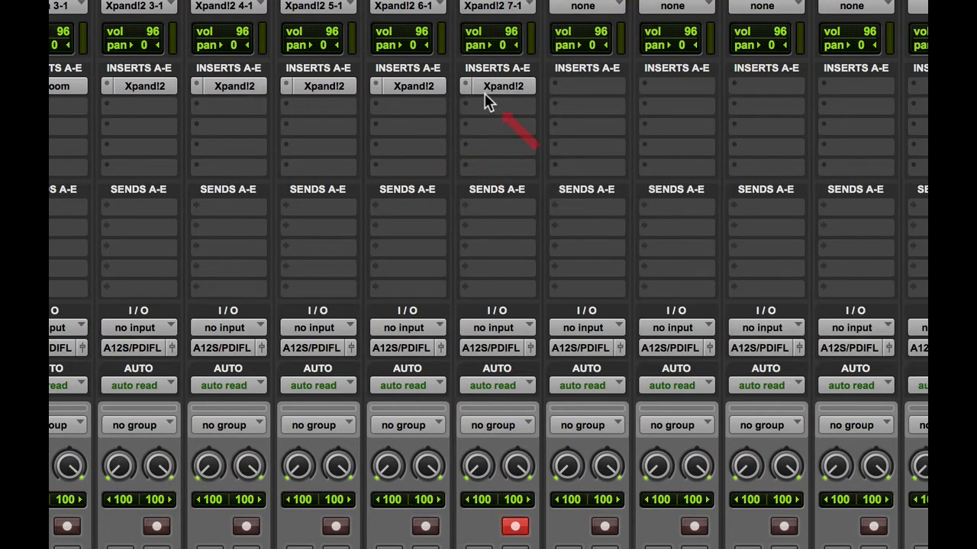
# - Load the 07 Rock Kit preset from the 26 Drums folder into the Cowbell track's Xpand!2 and close the plug-in window
pyautogui.click(496, 86)
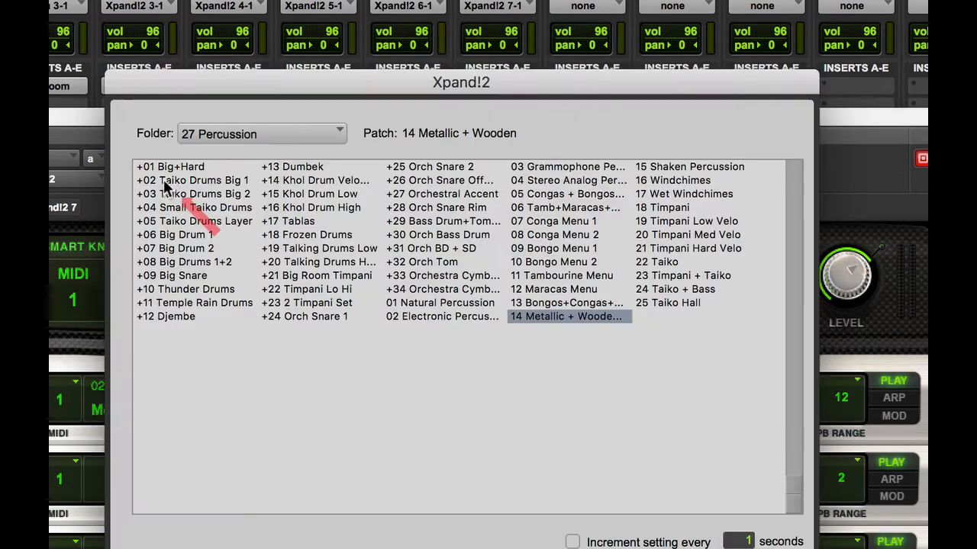
pyautogui.click(165, 179)
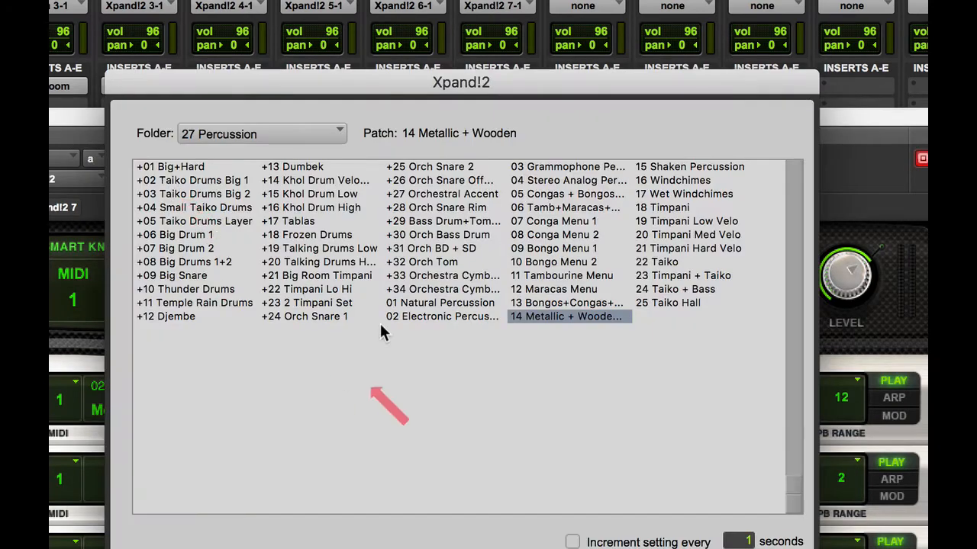
pyautogui.click(281, 137)
pyautogui.moveTo(284, 138)
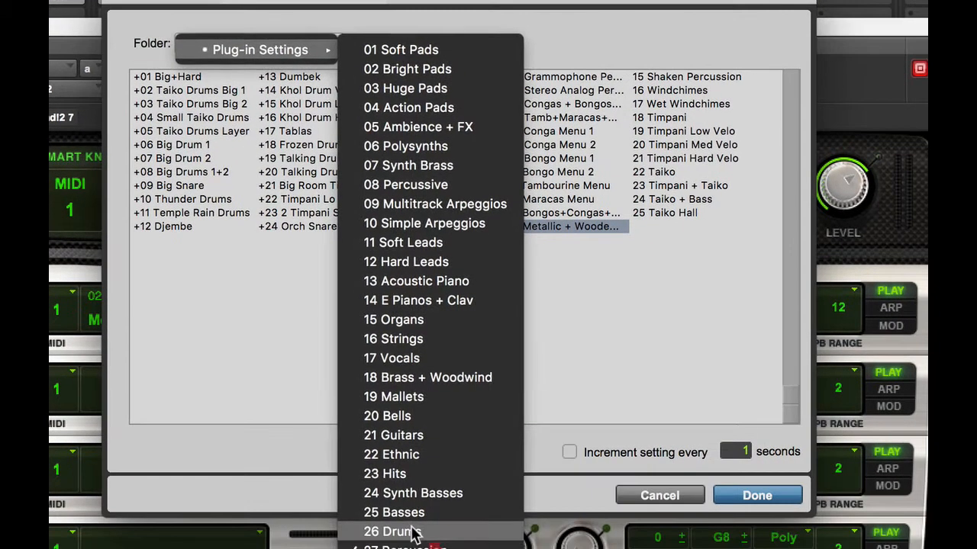
pyautogui.click(412, 528)
pyautogui.click(428, 202)
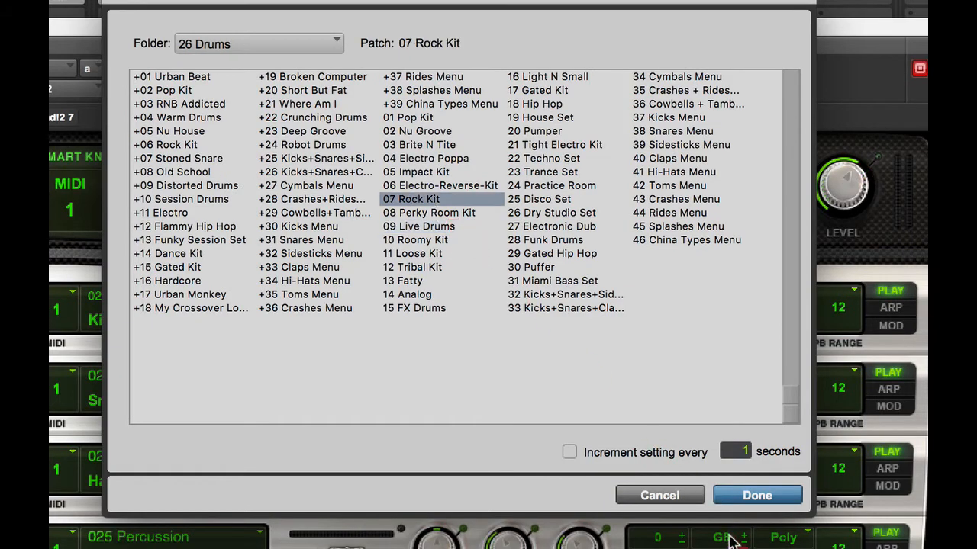
pyautogui.click(753, 497)
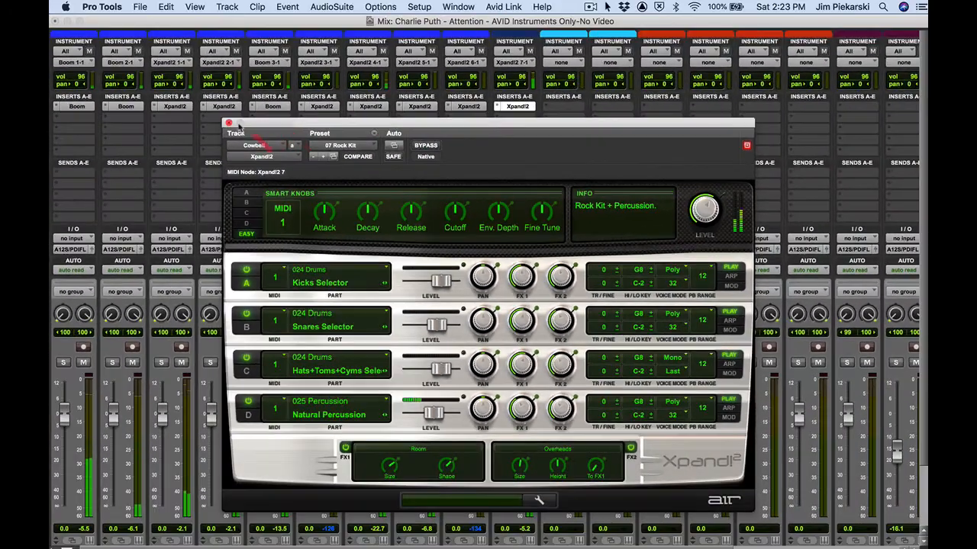
pyautogui.click(228, 123)
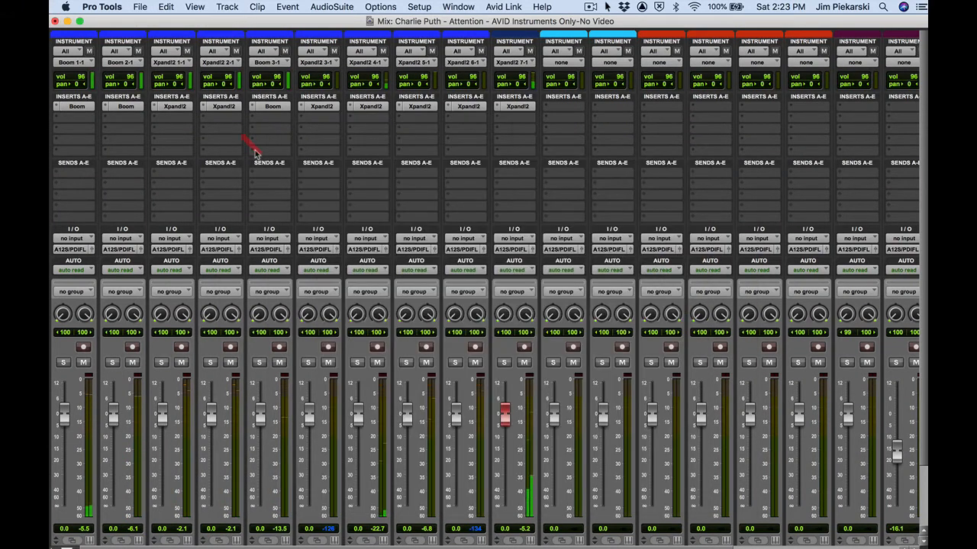
# - Try the Cowbell track's volume fader at +4.5 dB and bring it back down to -0.4 dB
pyautogui.moveTo(507, 417); pyautogui.dragTo(506, 407)
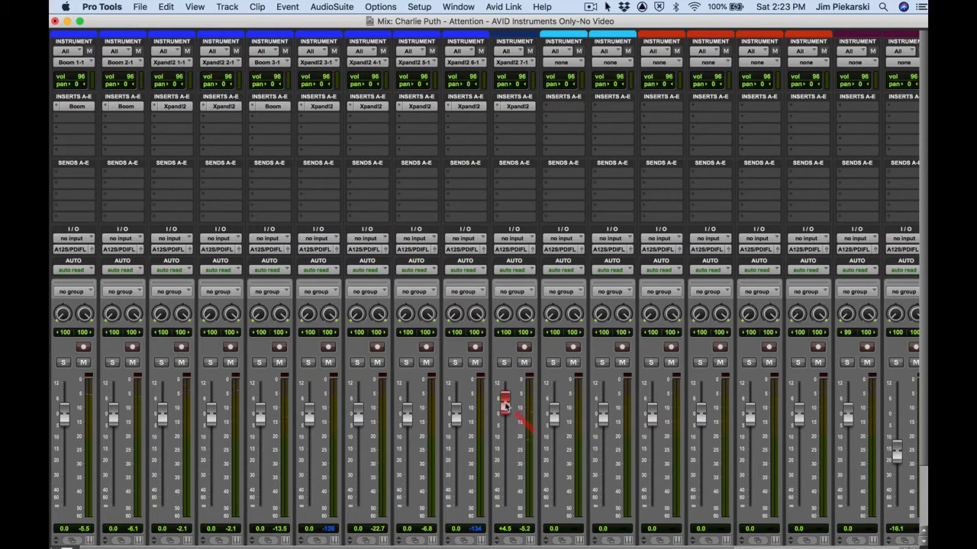
pyautogui.moveTo(504, 406); pyautogui.dragTo(507, 420)
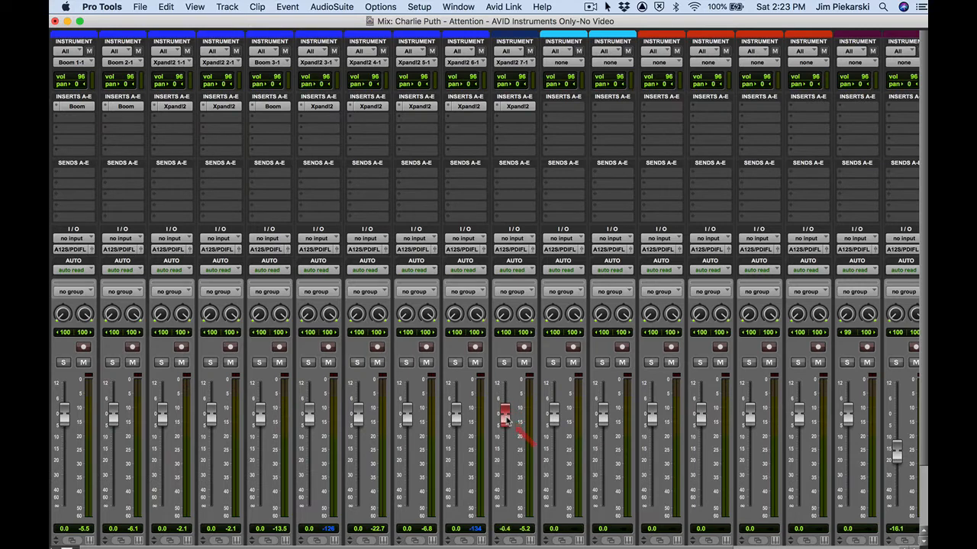